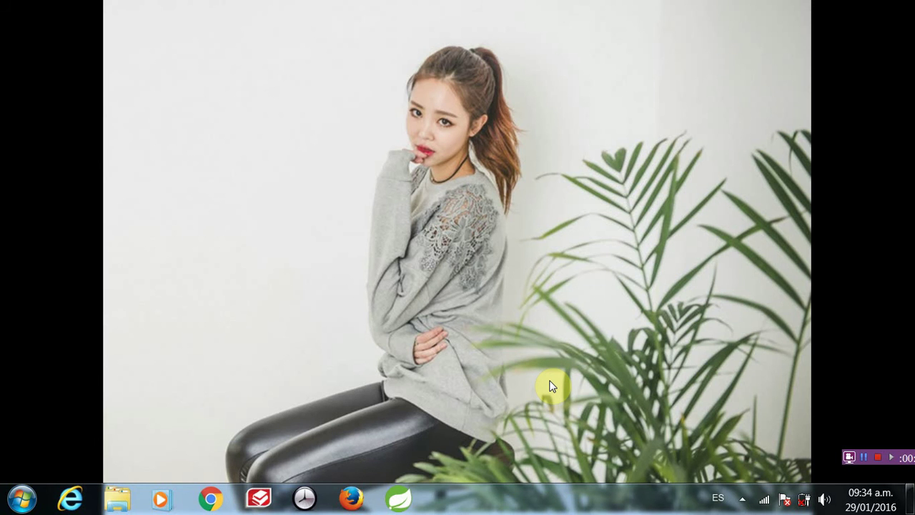
# - Launch Robomongo from its folder in the Start menu's All Programs list
pyautogui.click(20, 504)
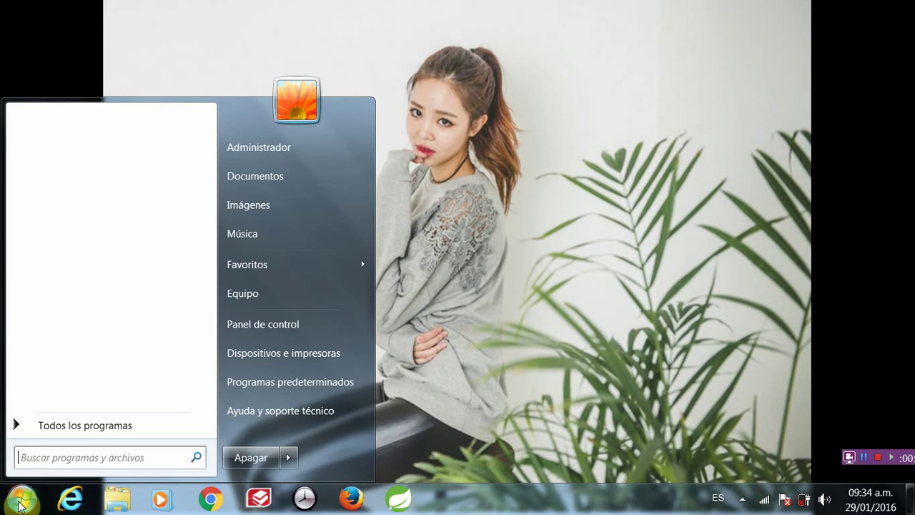
pyautogui.click(79, 427)
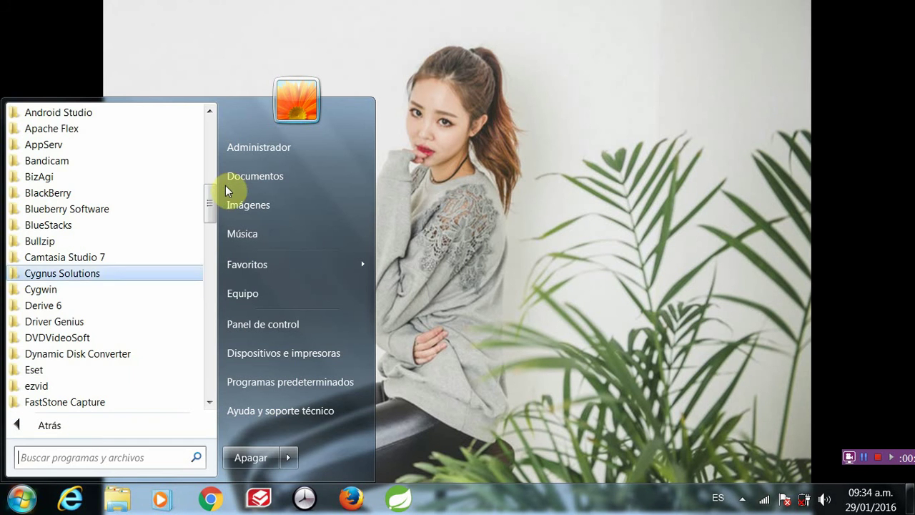
pyautogui.moveTo(211, 202); pyautogui.dragTo(218, 336)
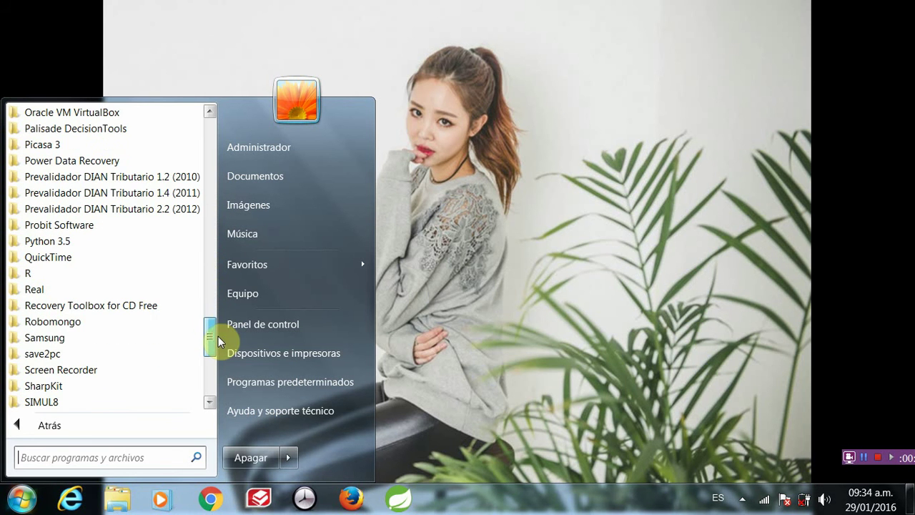
pyautogui.click(170, 329)
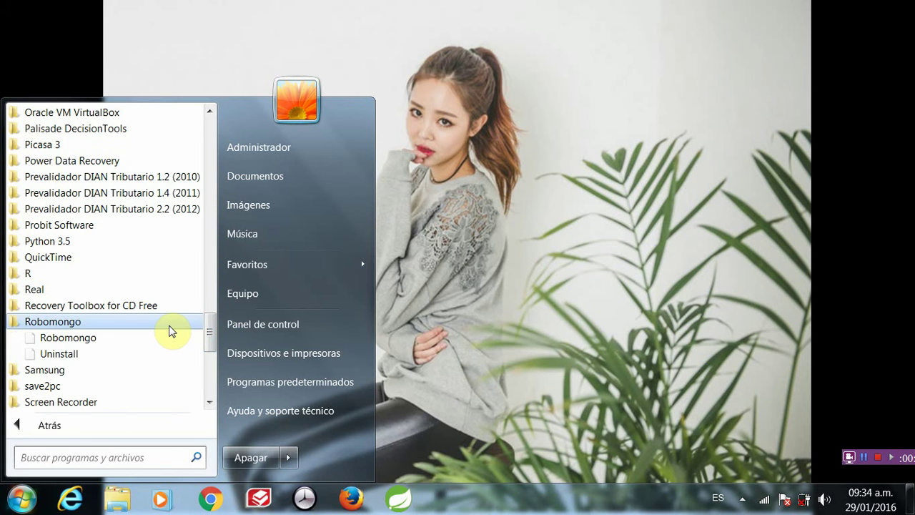
pyautogui.click(120, 343)
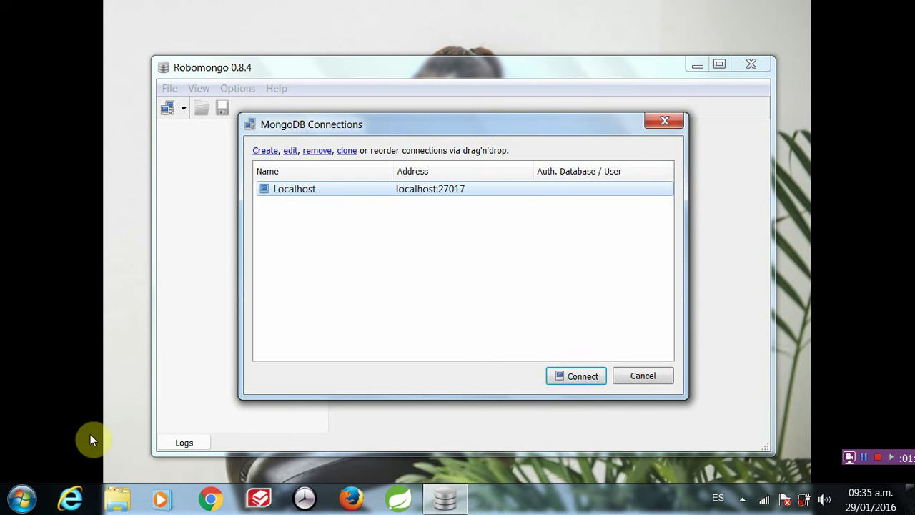
# - Bring the MongoDB 2.6 Standard folder in Explorer to the front
pyautogui.click(860, 457)
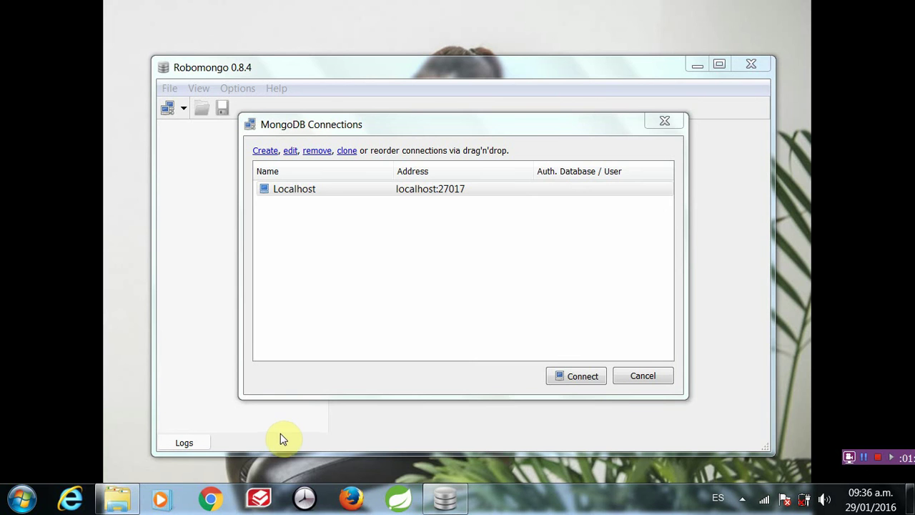
pyautogui.click(118, 500)
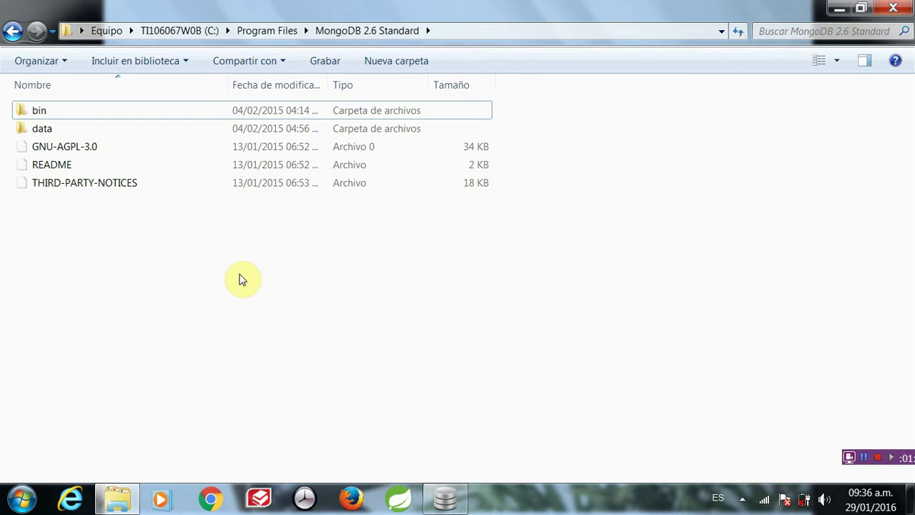
# - Start the MongoDB server mongod.exe from the bin folder, then return to Robomongo
pyautogui.doubleClick(171, 116)
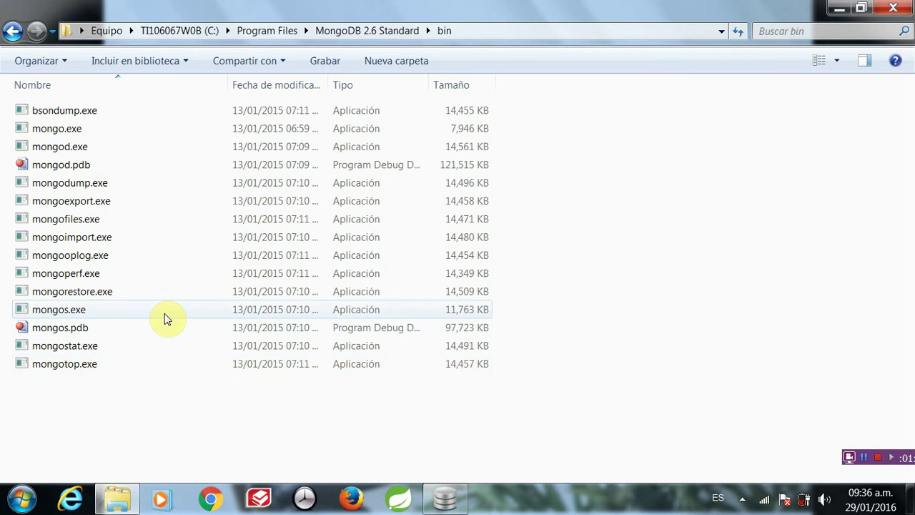
pyautogui.doubleClick(92, 148)
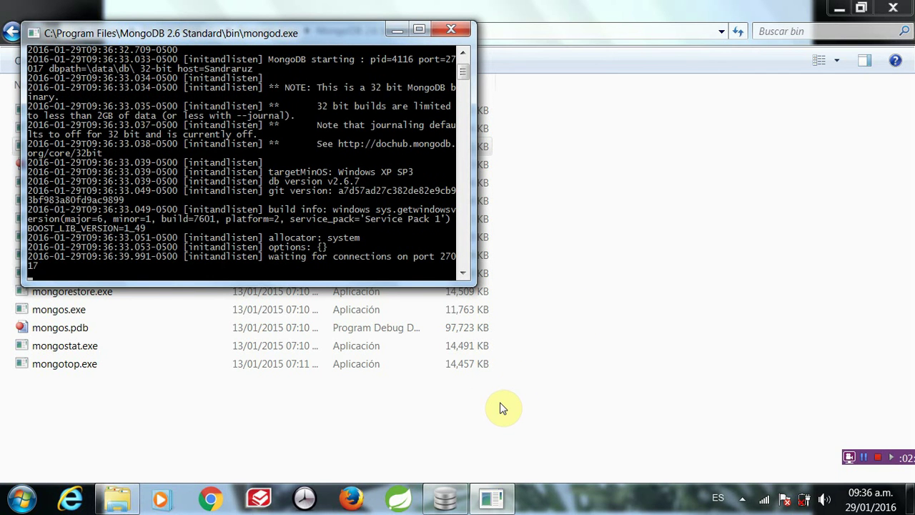
pyautogui.click(443, 493)
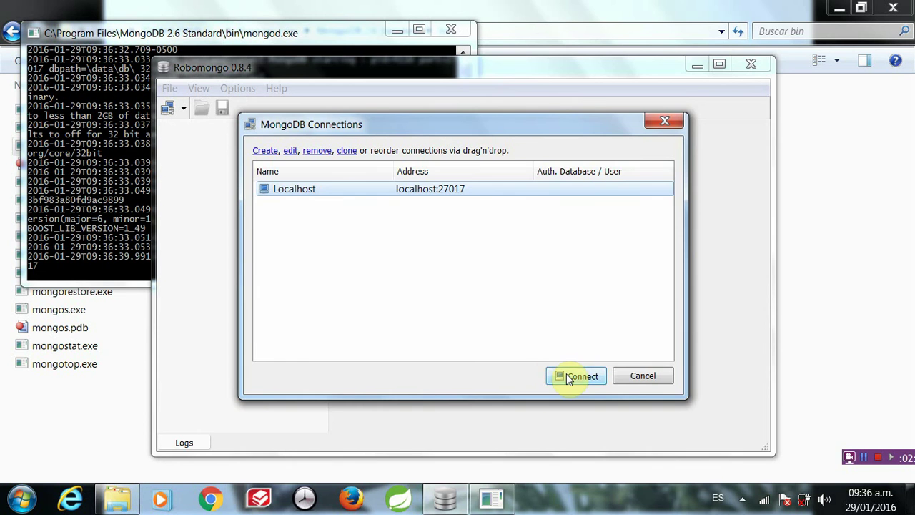
# - Connect to Localhost, close Explorer, and expand Localhost to list its 7 databases
pyautogui.click(556, 369)
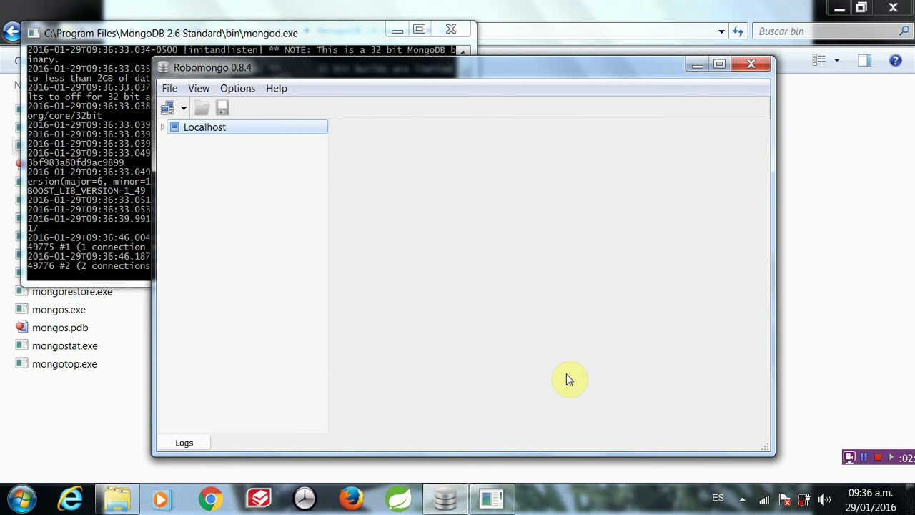
pyautogui.click(694, 68)
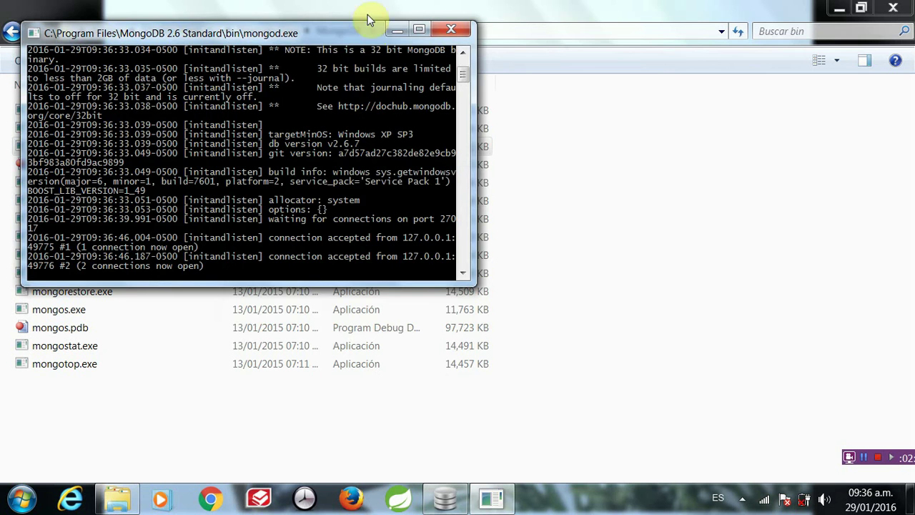
pyautogui.click(398, 29)
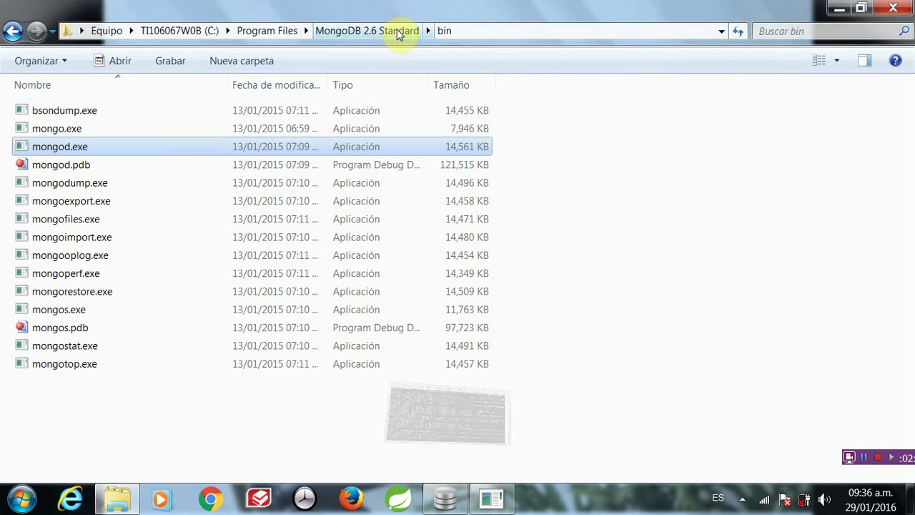
pyautogui.click(835, 142)
pyautogui.click(902, 8)
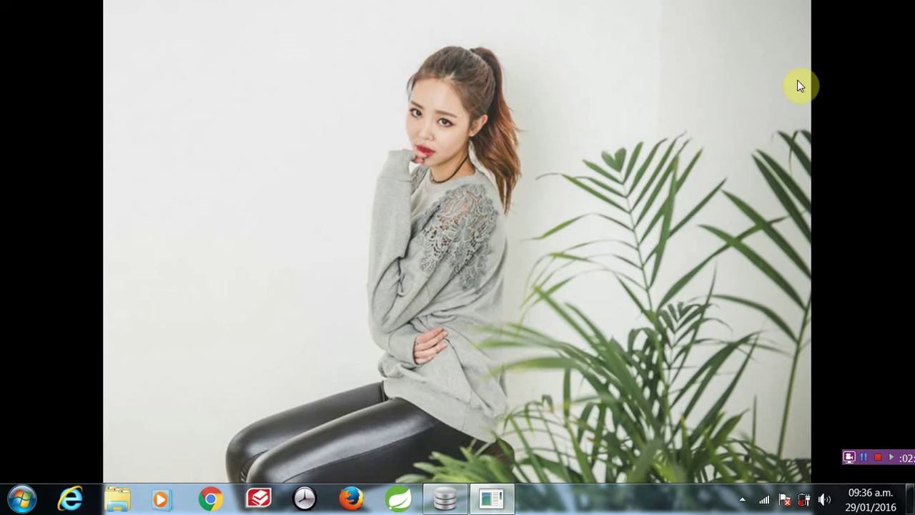
pyautogui.click(444, 498)
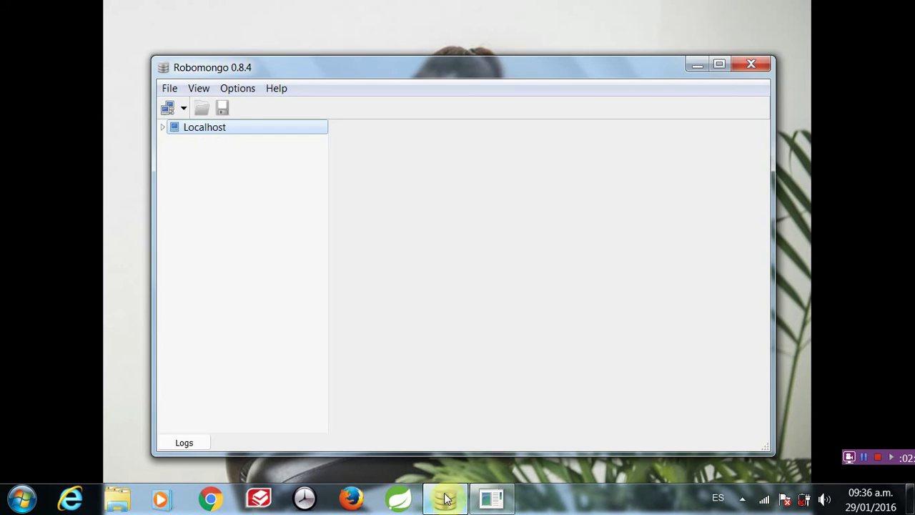
pyautogui.click(162, 127)
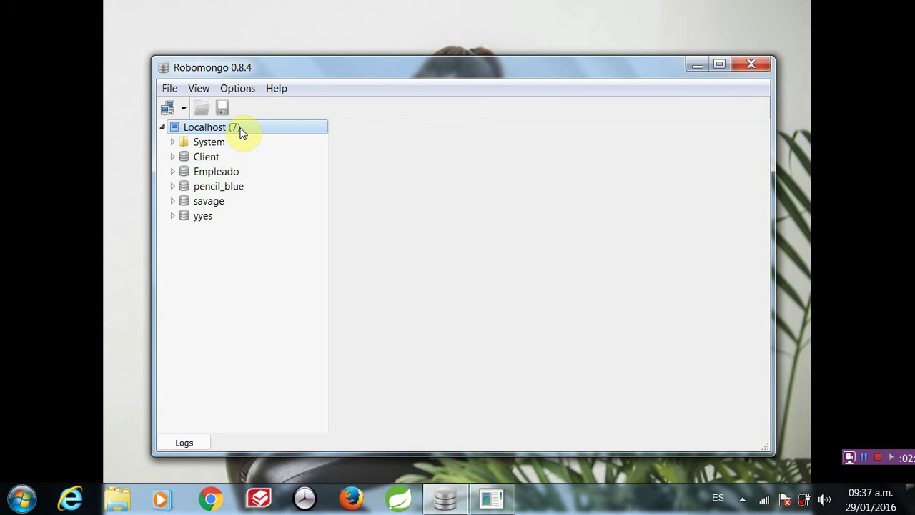
# - Create a database named Korea on the Localhost server
pyautogui.rightClick(240, 130)
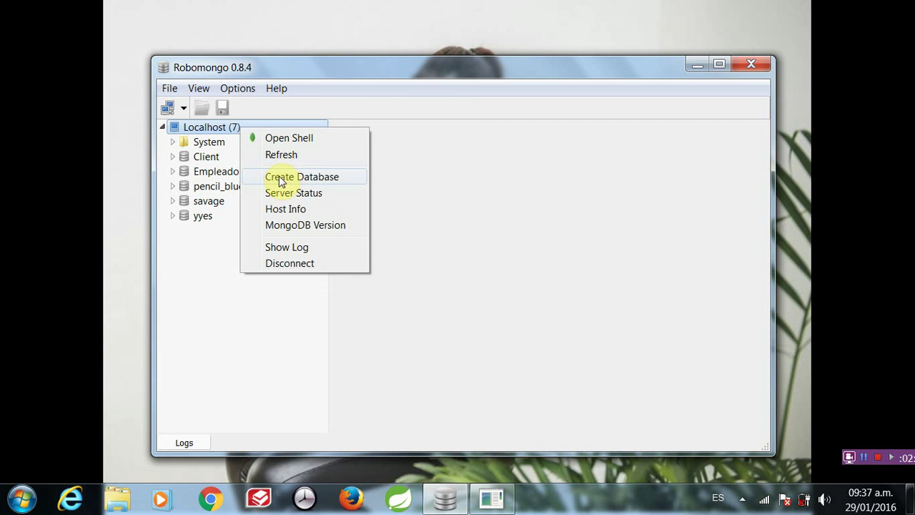
pyautogui.click(275, 177)
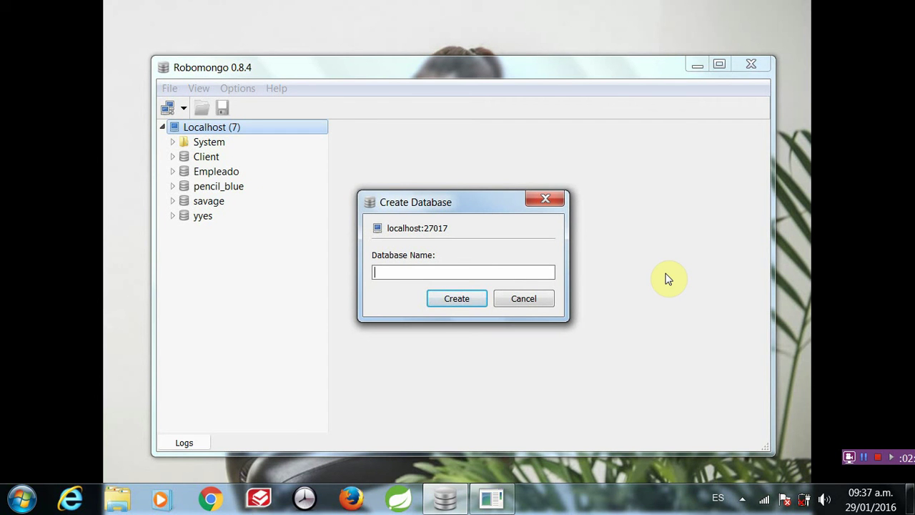
pyautogui.write('Korea')
pyautogui.click(469, 296)
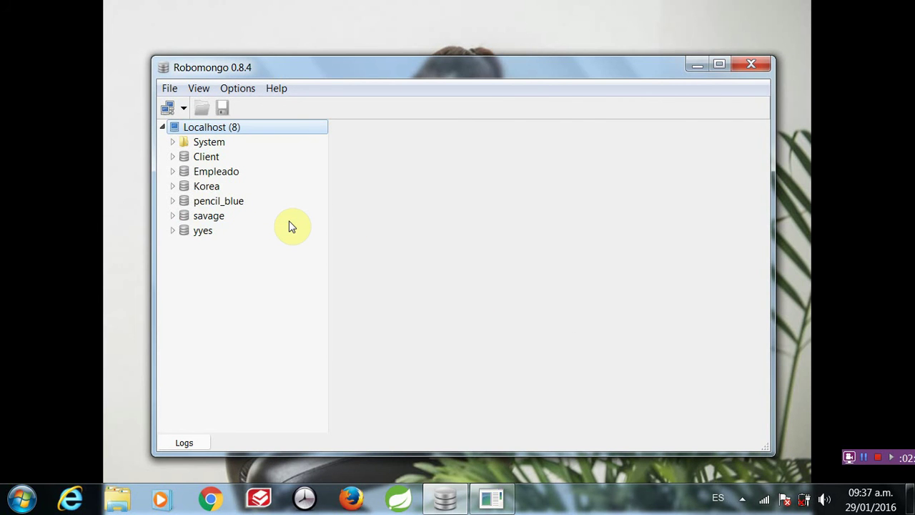
# - Expand the Korea database and its Collections, Functions and Users branches
pyautogui.click(218, 186)
pyautogui.click(172, 187)
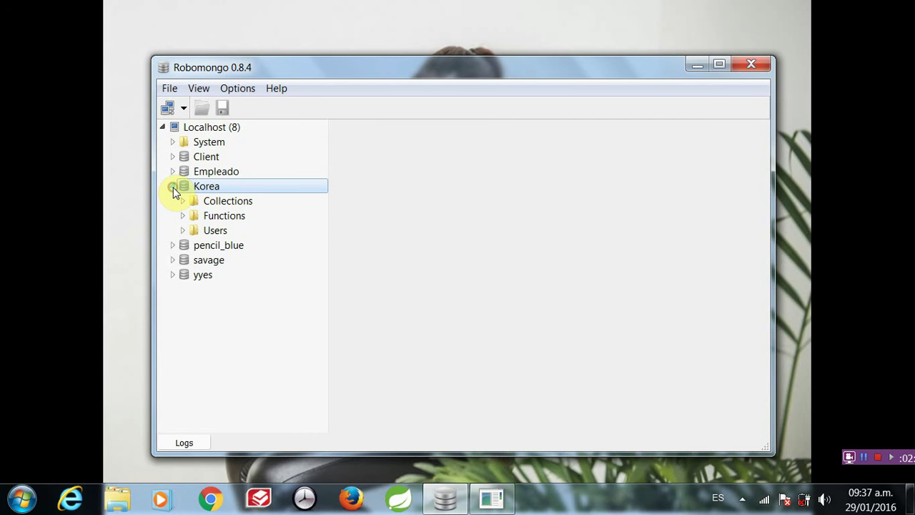
pyautogui.click(183, 203)
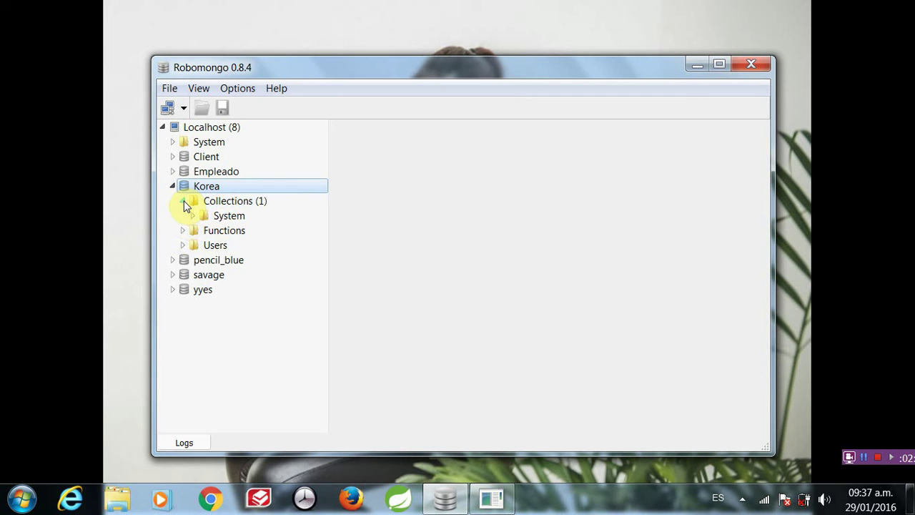
pyautogui.click(182, 230)
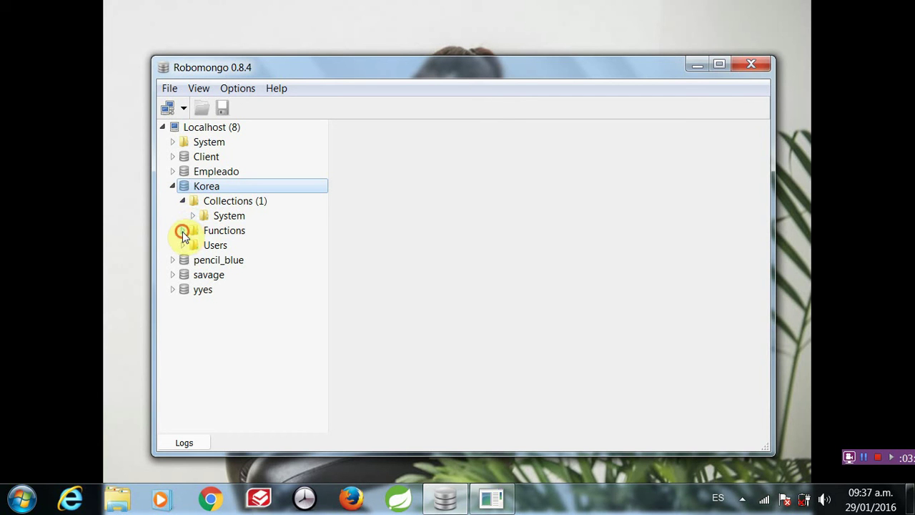
pyautogui.click(183, 246)
# - Open the Add User dialog for Korea's Users
pyautogui.click(213, 247)
pyautogui.rightClick(213, 249)
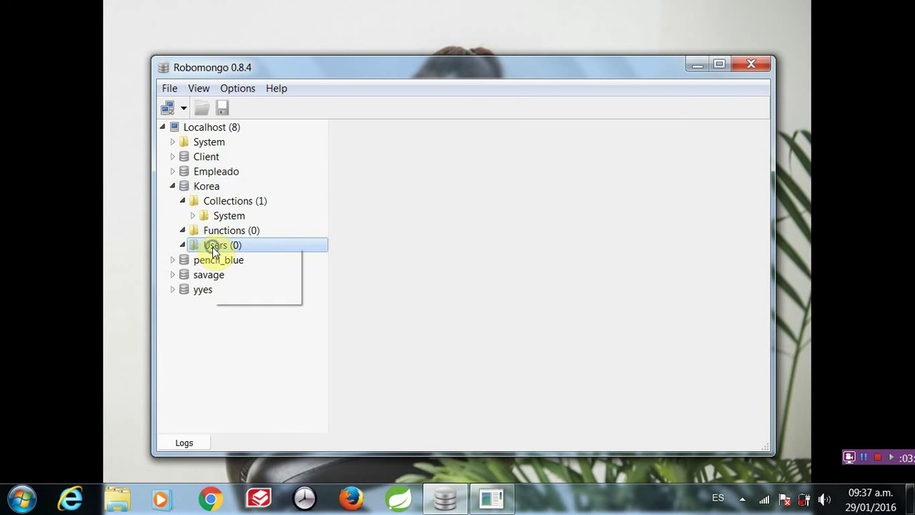
pyautogui.click(243, 273)
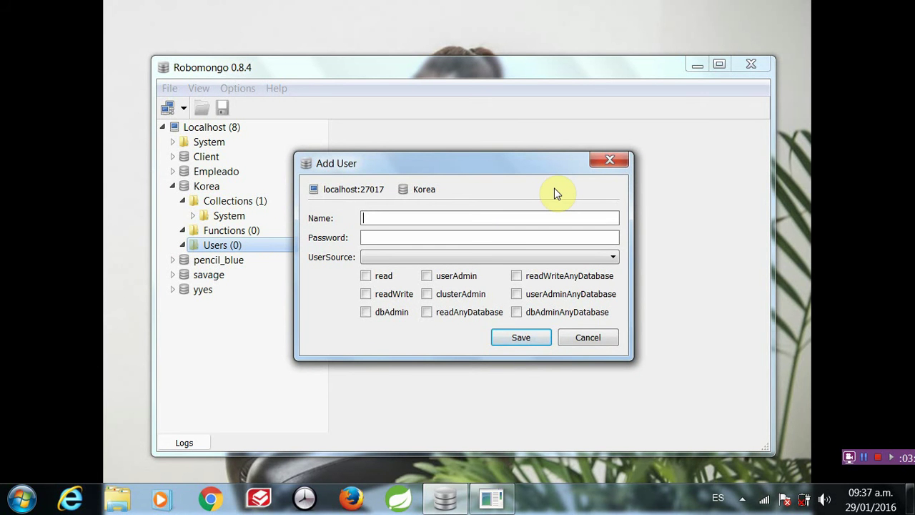
# - Enter user name root with a password, and set the user source to Korea
pyautogui.write('root')
pyautogui.click(512, 236)
pyautogui.write('12345')
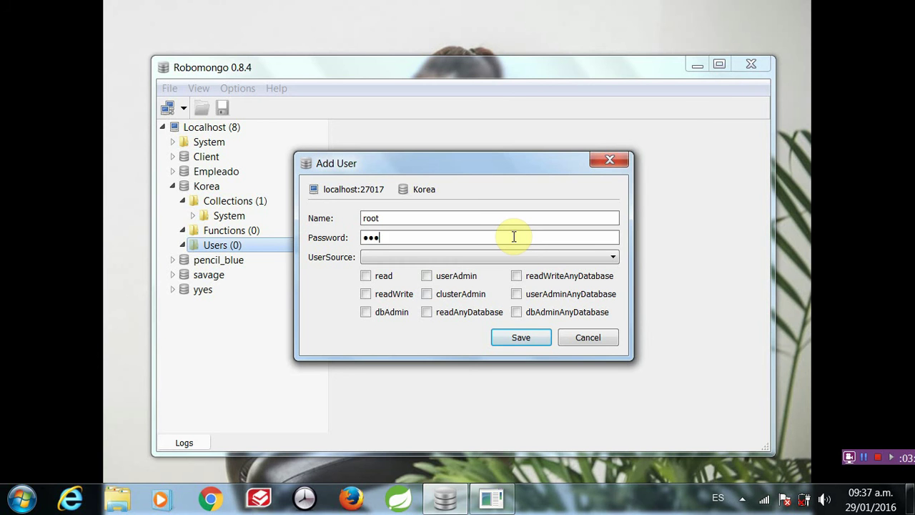
pyautogui.write('678')
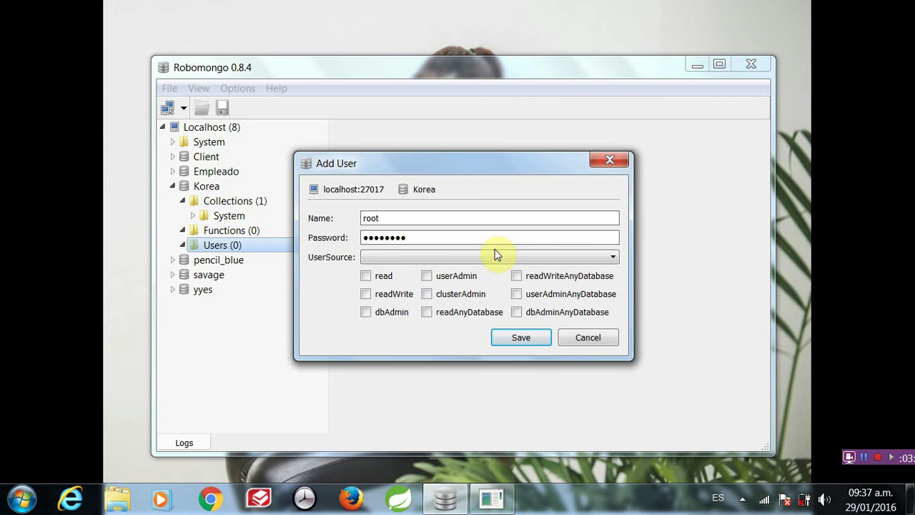
pyautogui.click(490, 258)
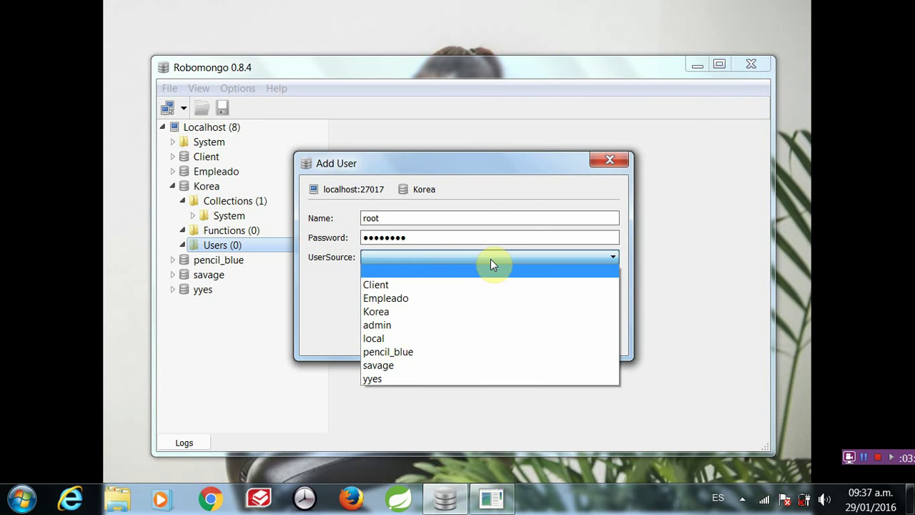
pyautogui.click(455, 313)
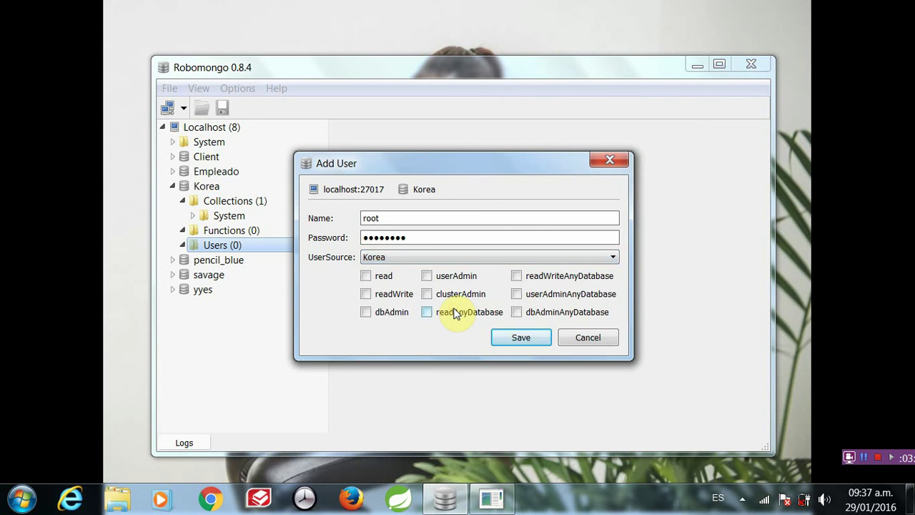
# - Tick all nine roles, from read and readWrite through dbAdminAnyDatabase
pyautogui.click(367, 277)
pyautogui.click(367, 294)
pyautogui.click(367, 312)
pyautogui.click(426, 313)
pyautogui.click(427, 293)
pyautogui.click(428, 275)
pyautogui.click(516, 275)
pyautogui.click(516, 294)
pyautogui.click(516, 312)
# - Try saving the user, dismiss the invalid-input error, and cancel the dialog
pyautogui.click(528, 343)
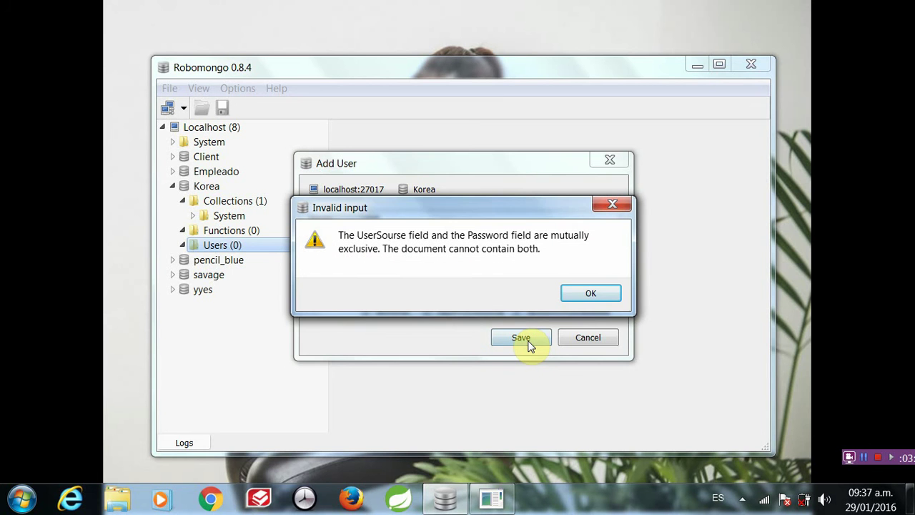
pyautogui.click(593, 296)
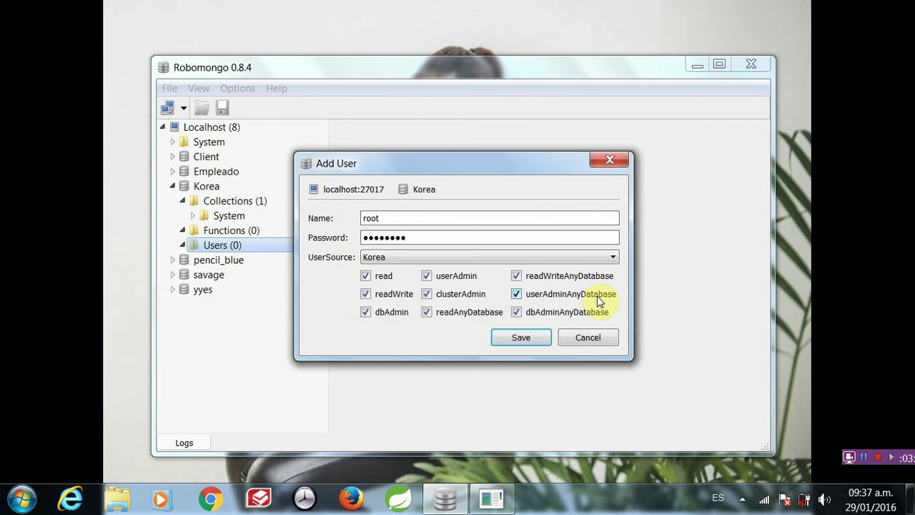
pyautogui.click(588, 338)
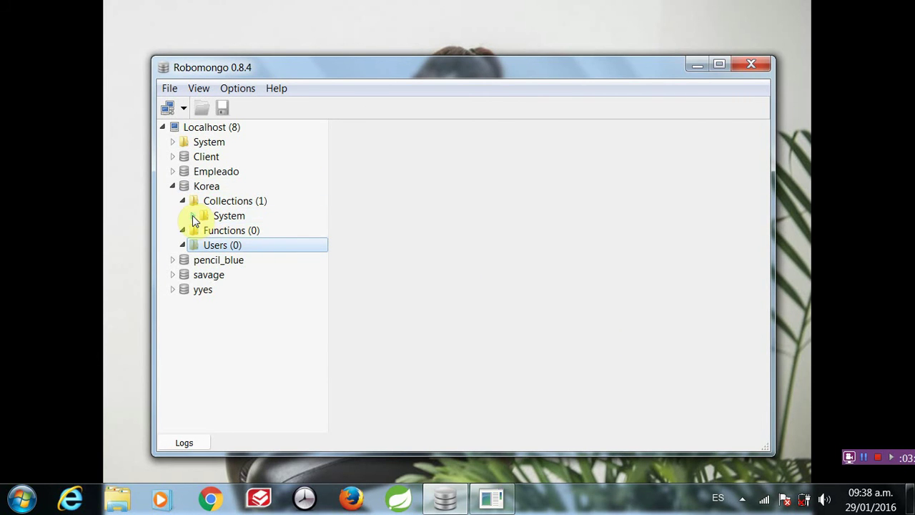
pyautogui.click(193, 216)
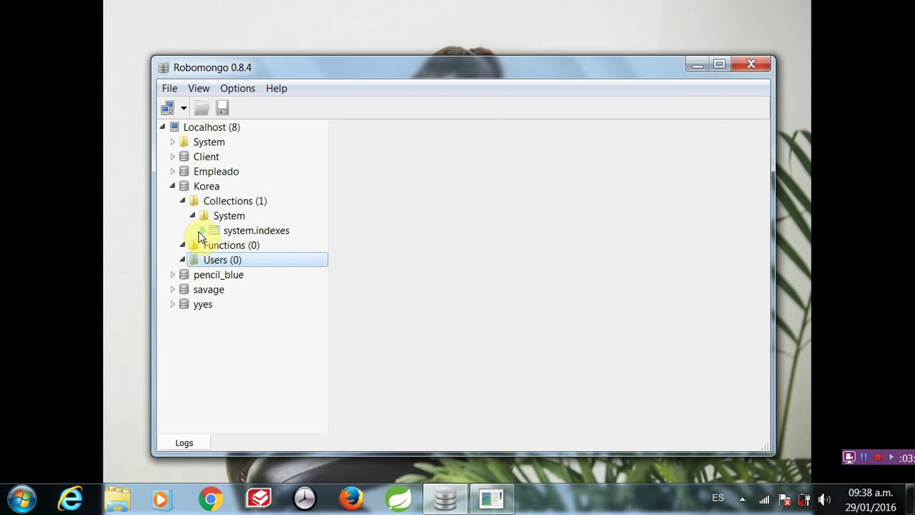
pyautogui.click(201, 232)
pyautogui.click(211, 245)
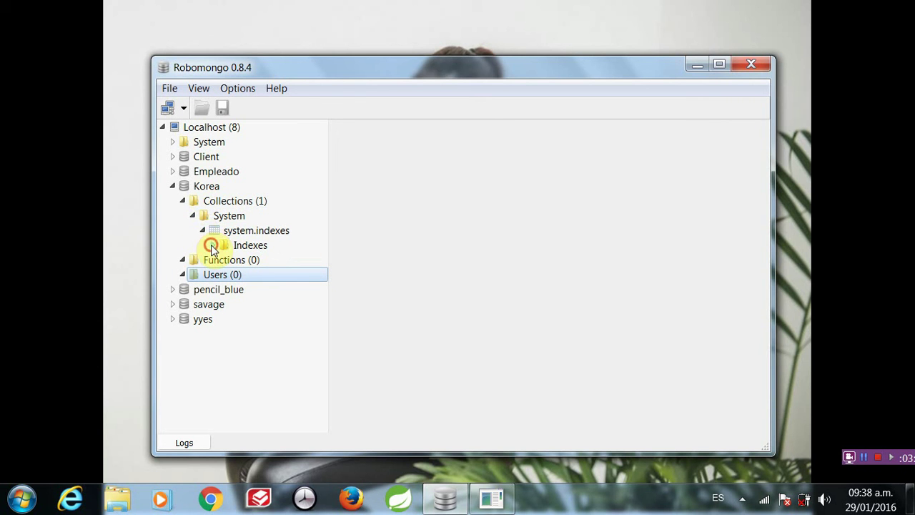
pyautogui.click(203, 231)
pyautogui.click(194, 216)
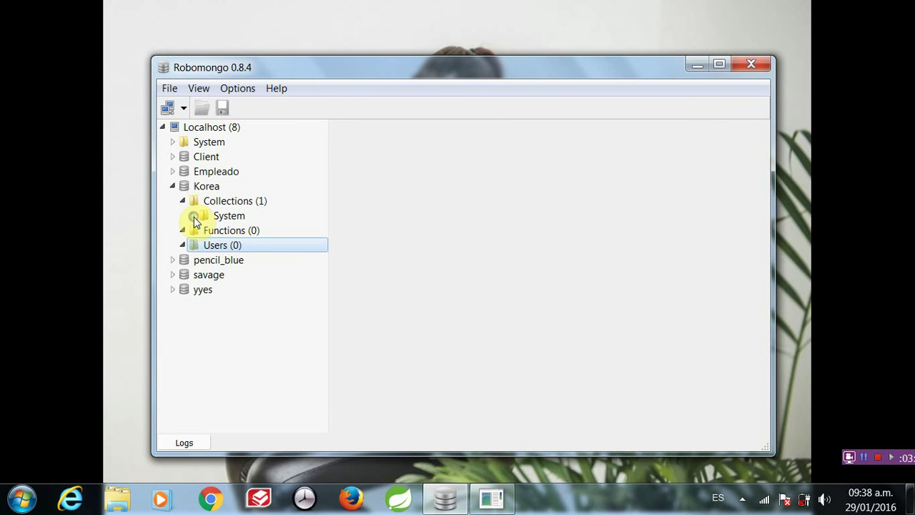
pyautogui.click(183, 201)
pyautogui.click(173, 187)
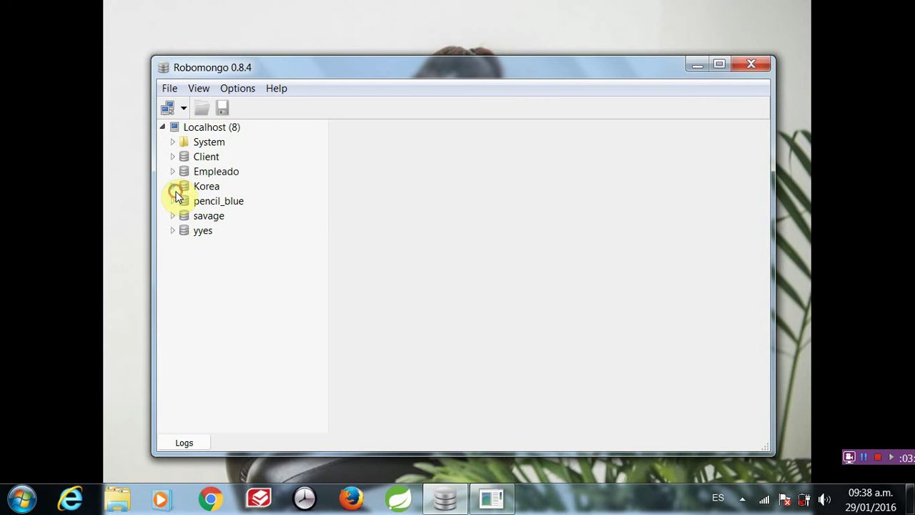
pyautogui.click(213, 190)
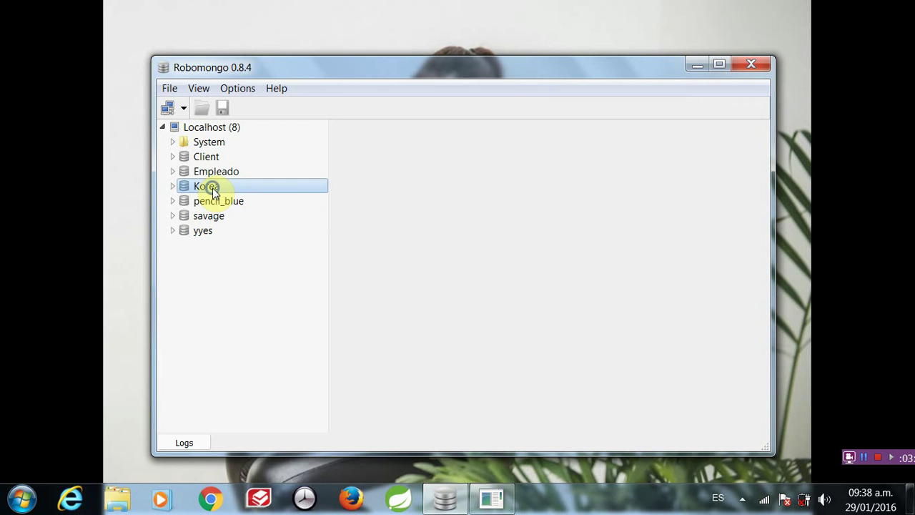
pyautogui.rightClick(212, 190)
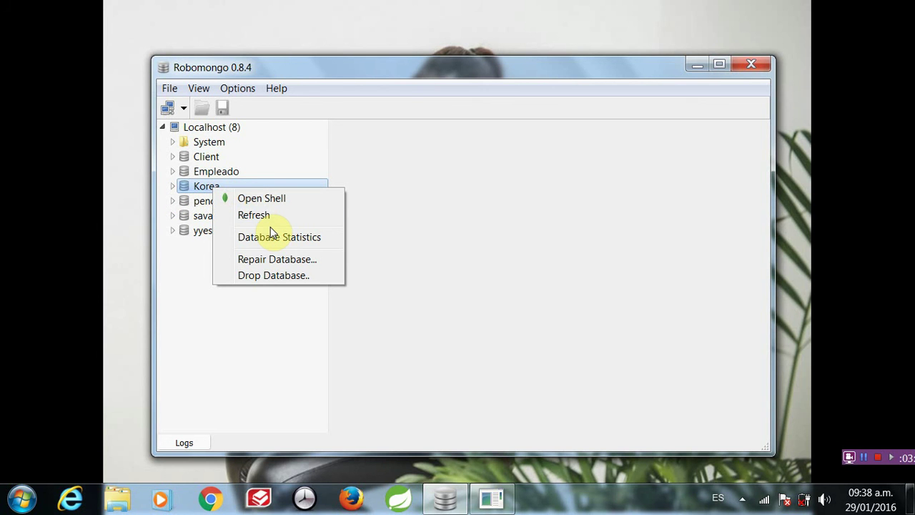
pyautogui.click(202, 259)
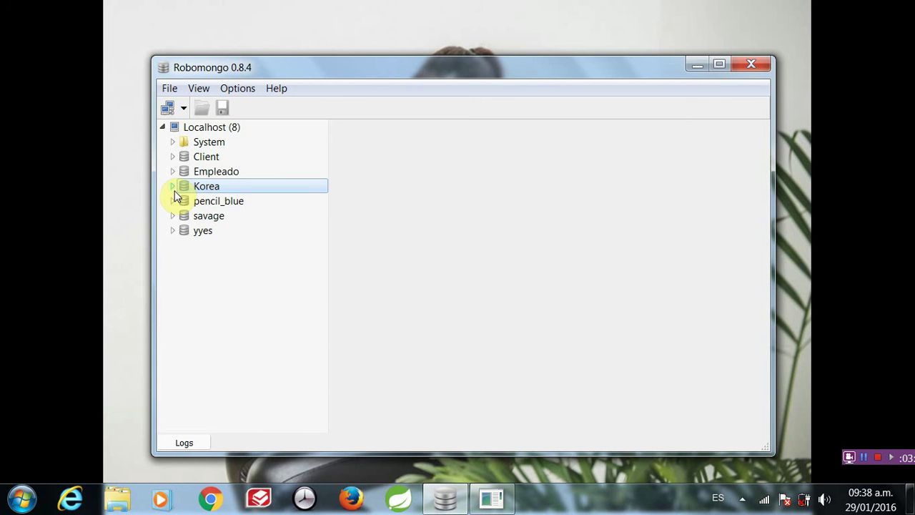
pyautogui.click(174, 187)
pyautogui.click(220, 203)
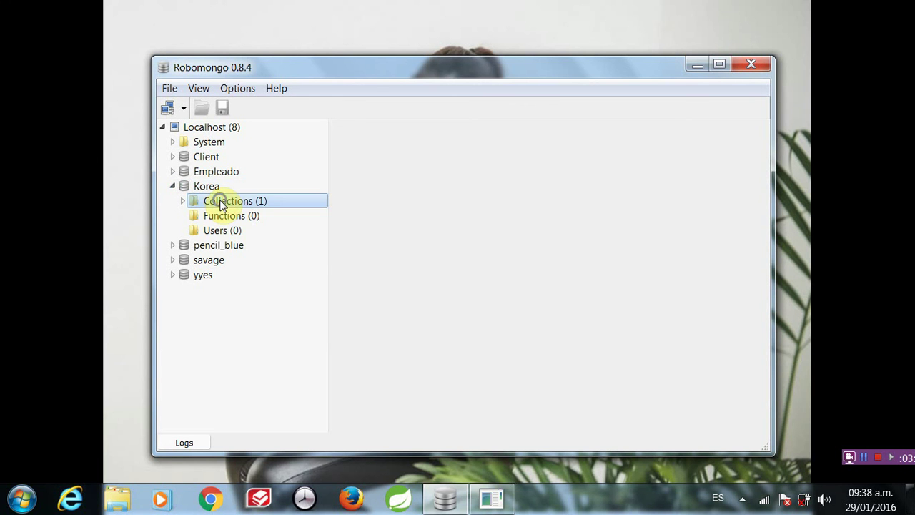
# - Create a collection named Citizens in Korea's Collections
pyautogui.rightClick(220, 203)
pyautogui.click(261, 228)
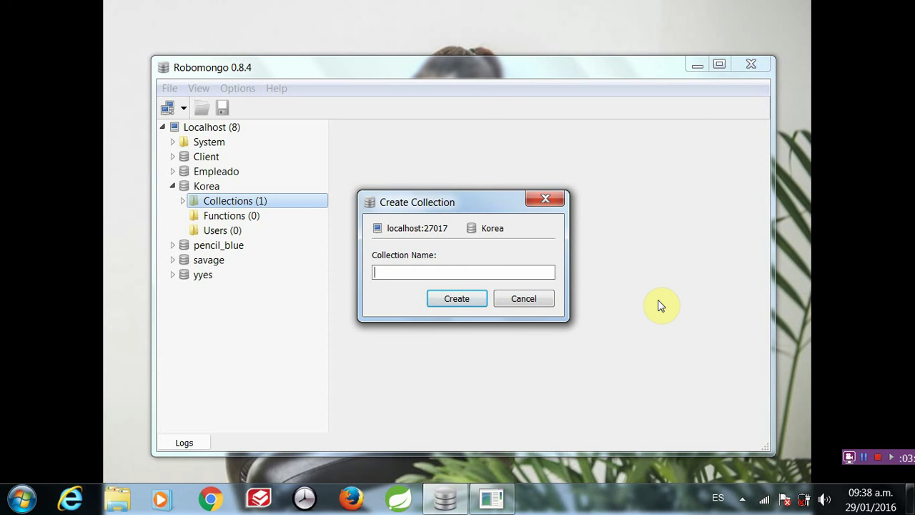
pyautogui.write('Citizens')
pyautogui.click(468, 298)
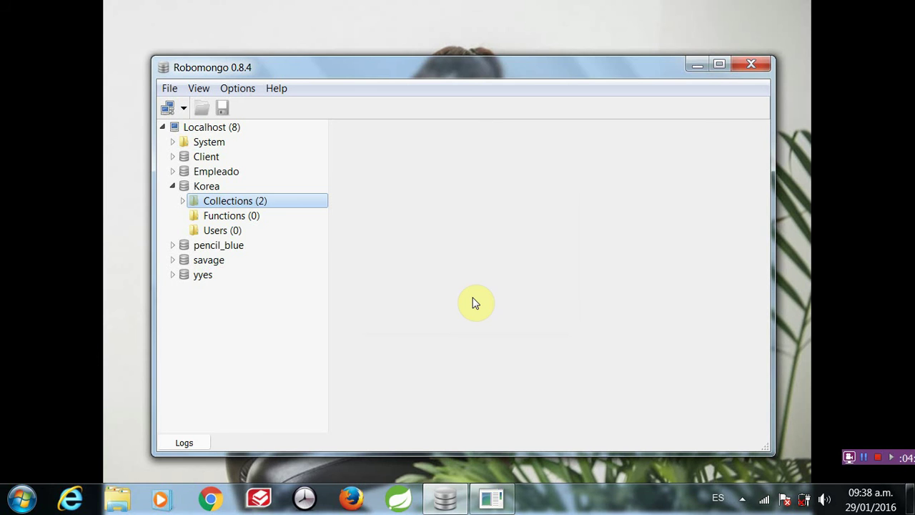
# - Expand Korea's collections and the Citizens indexes to reveal the default _id_ index
pyautogui.click(183, 201)
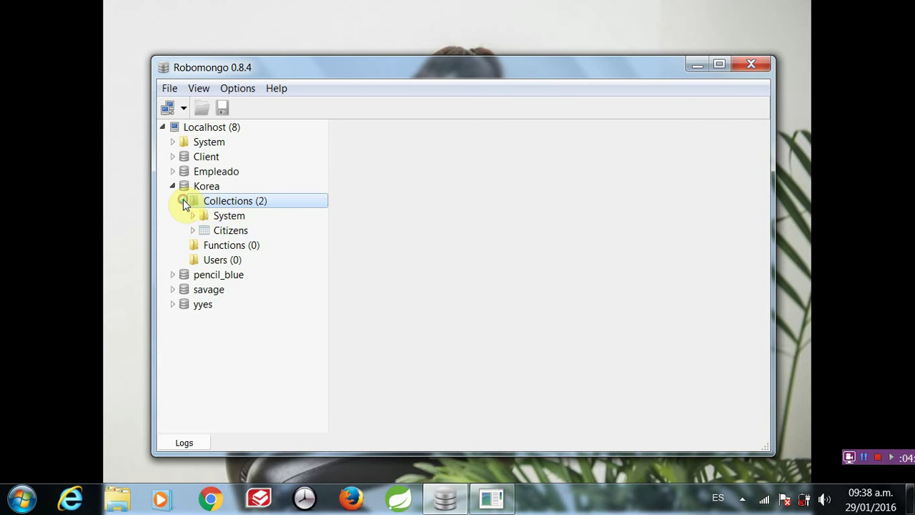
pyautogui.click(236, 233)
pyautogui.click(193, 230)
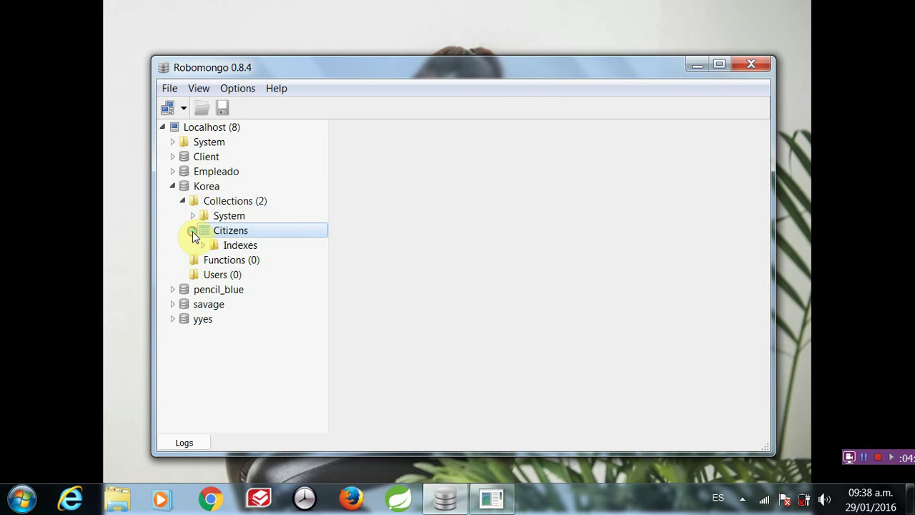
pyautogui.click(204, 244)
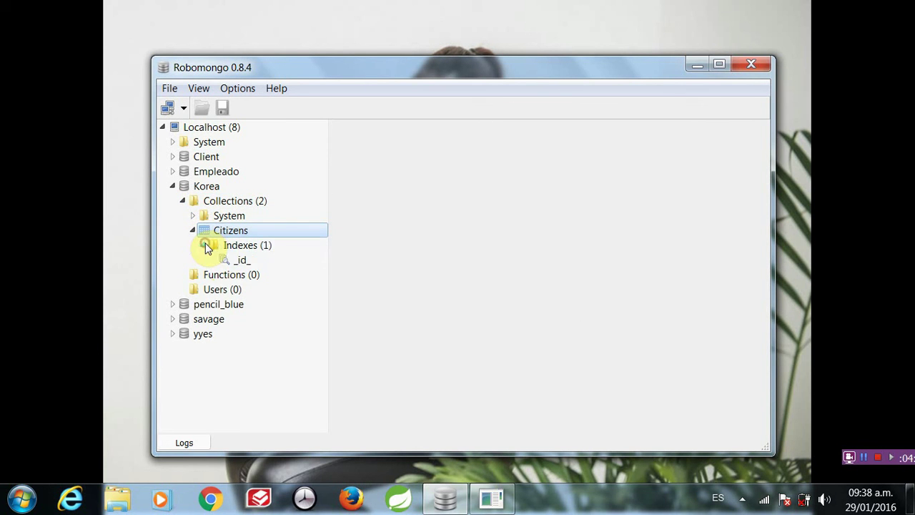
pyautogui.rightClick(240, 231)
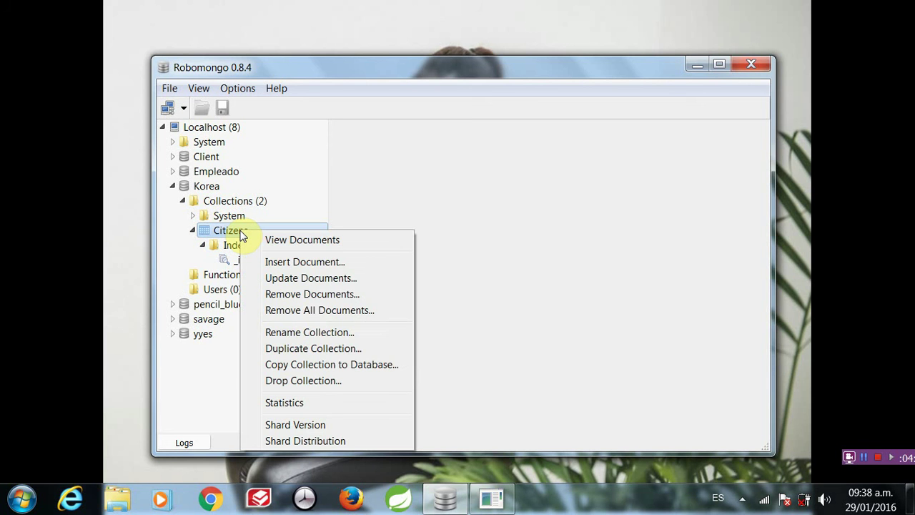
# - In the Insert Document editor, type the citizen's name, age: 30 and their email address
pyautogui.click(279, 263)
pyautogui.click(278, 263)
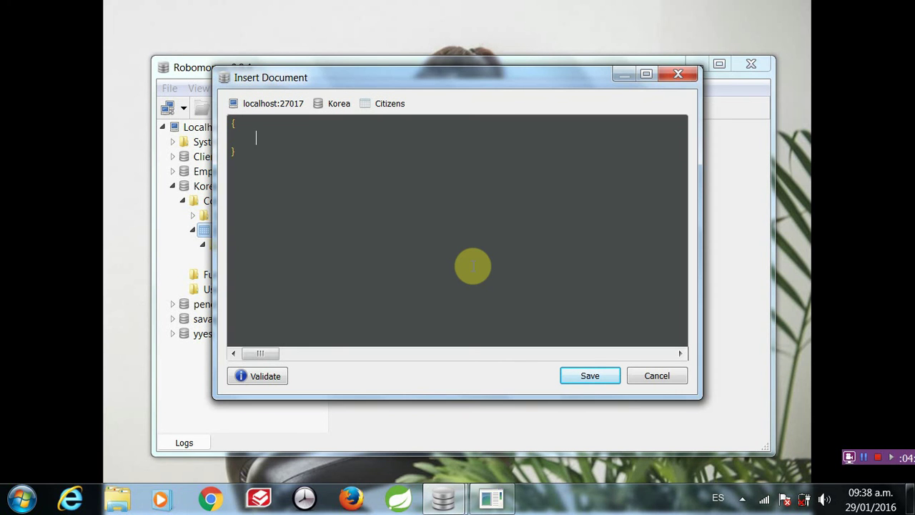
pyautogui.write('name: ""')
pyautogui.press('Left')
pyautogui.write('Park S')
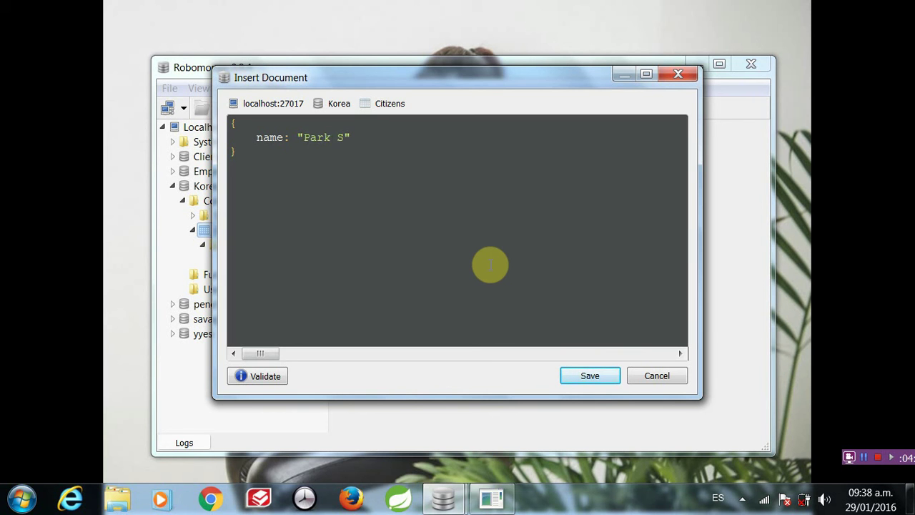
pyautogui.write('hin Hye",')
pyautogui.press('Return')
pyautogui.write('age: 30')
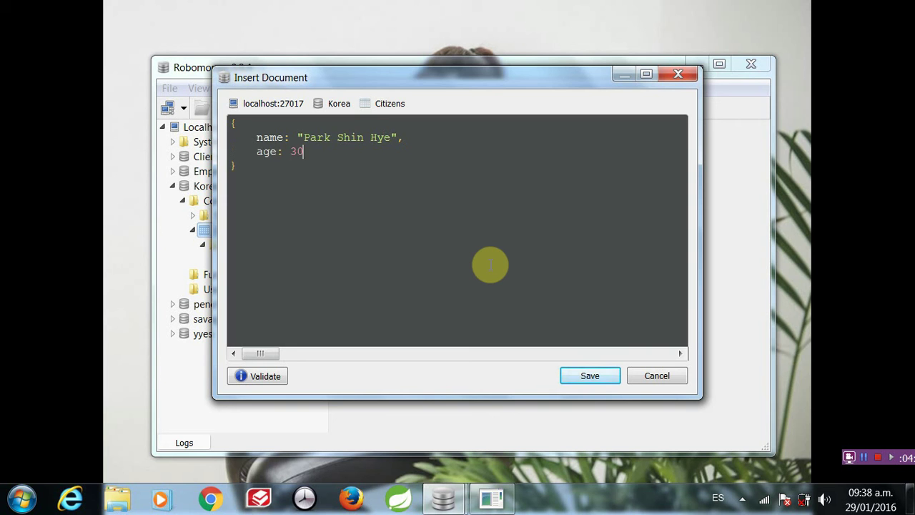
pyautogui.write(',')
pyautogui.press('Return')
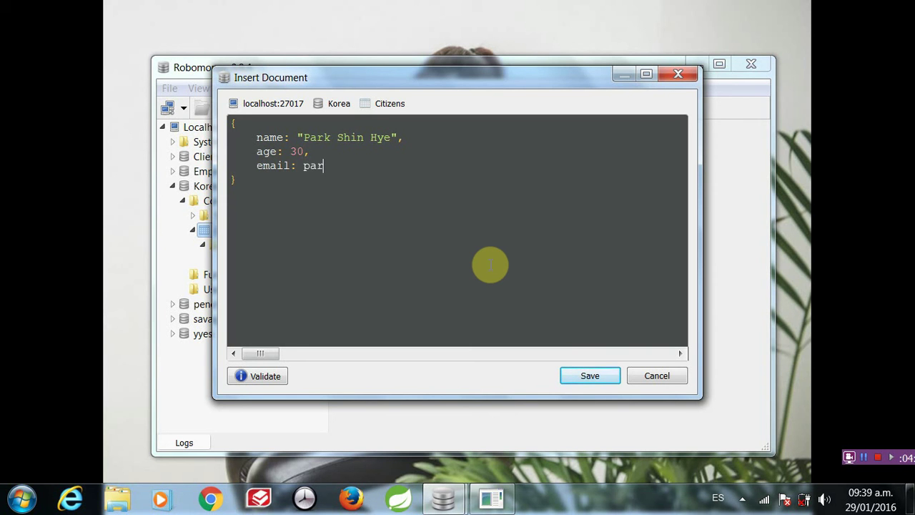
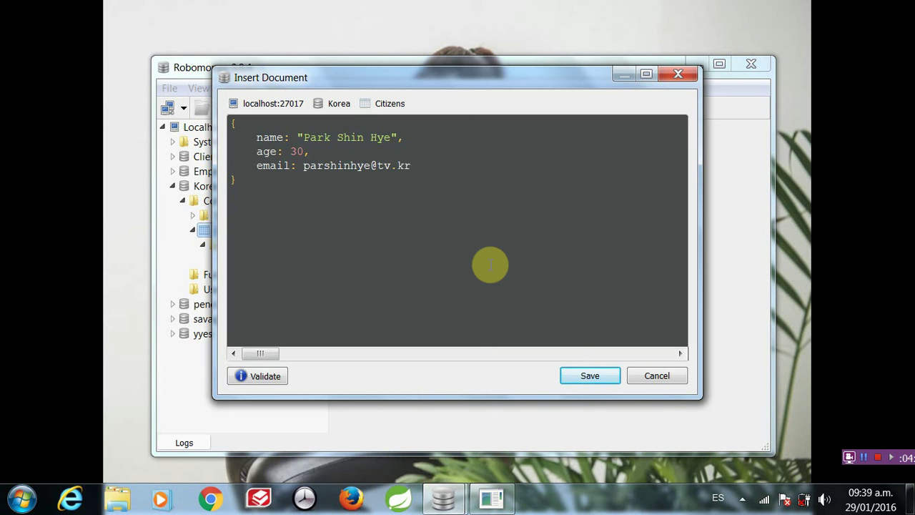
# - Validate the document, dismiss the parse error, and wrap the email value in double quotes
pyautogui.click(268, 377)
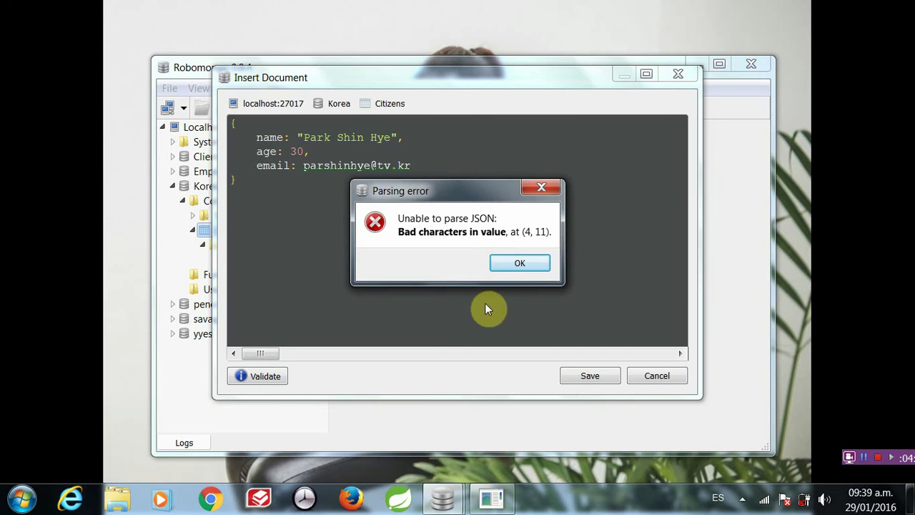
pyautogui.click(521, 263)
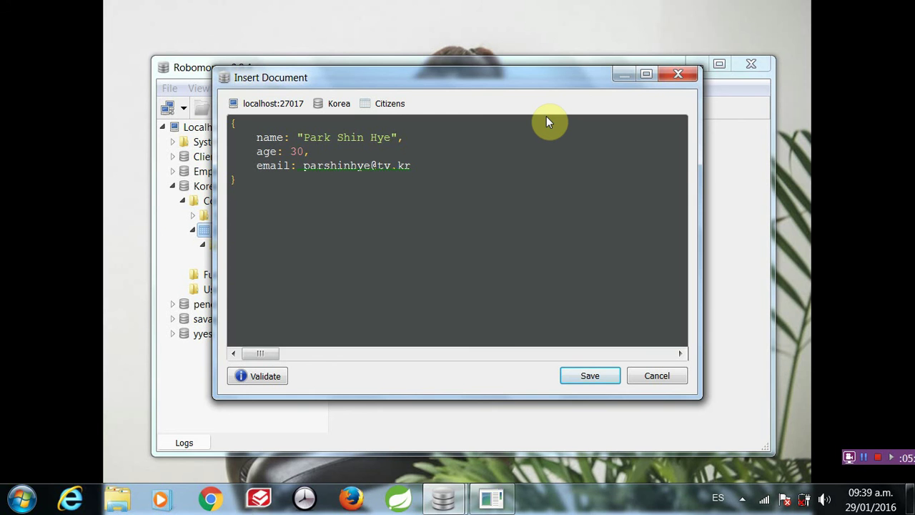
pyautogui.click(303, 166)
pyautogui.write('"')
pyautogui.click(430, 166)
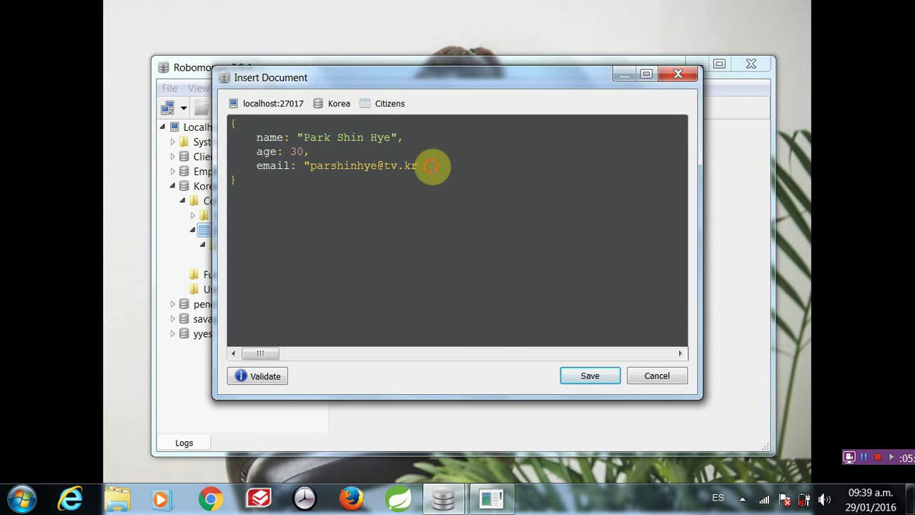
pyautogui.write('"')
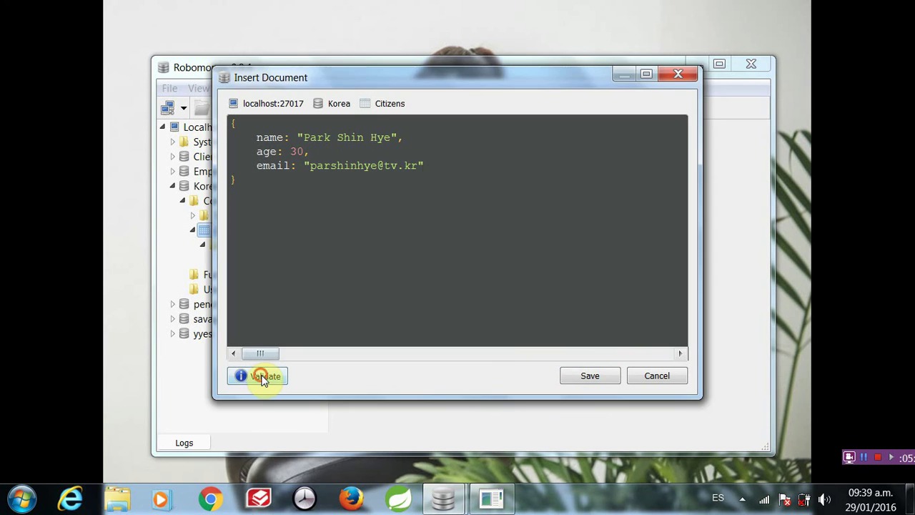
# - Revalidate the now-valid JSON and save the document into Citizens
pyautogui.click(264, 377)
pyautogui.click(478, 258)
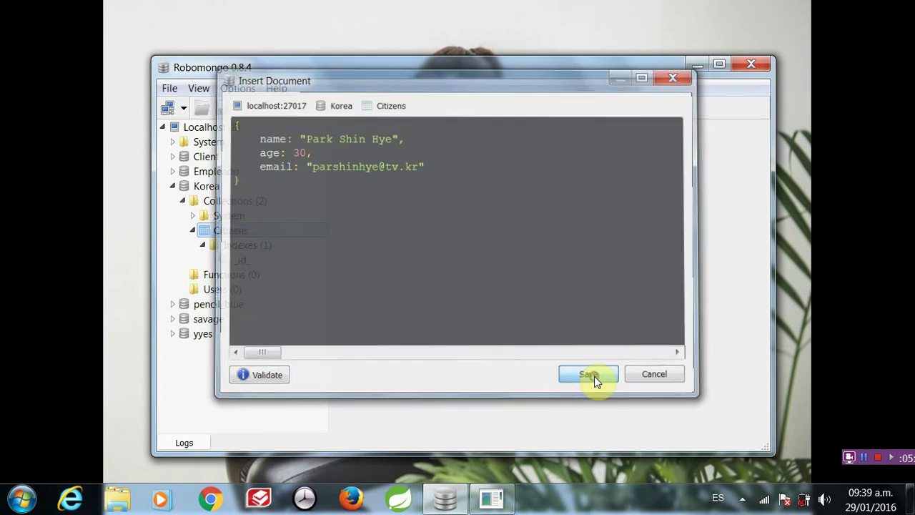
pyautogui.click(594, 376)
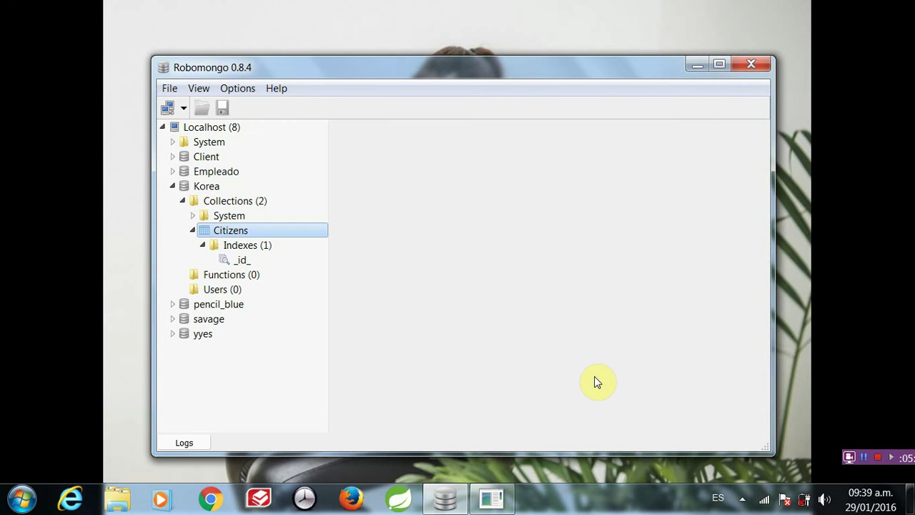
# - Insert a new Citizens document with the citizen's name, age 25 and an email address
pyautogui.rightClick(277, 234)
pyautogui.click(314, 262)
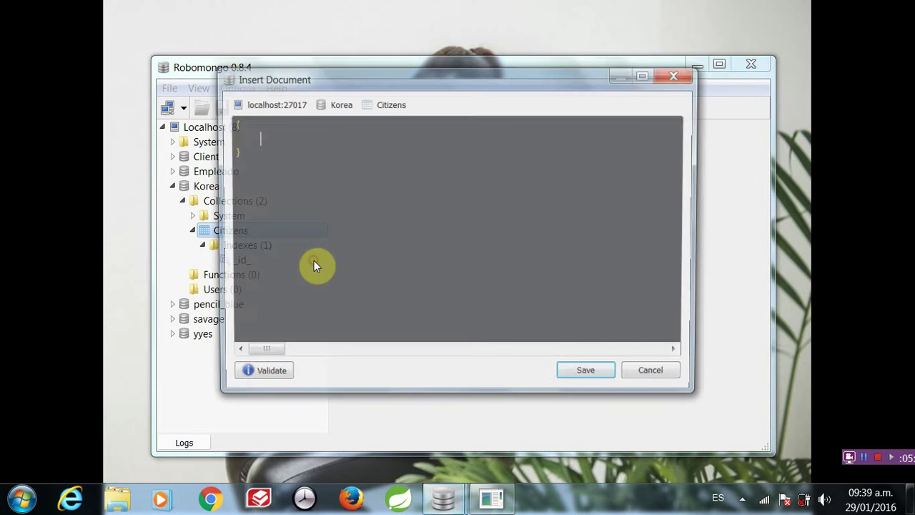
pyautogui.write('name')
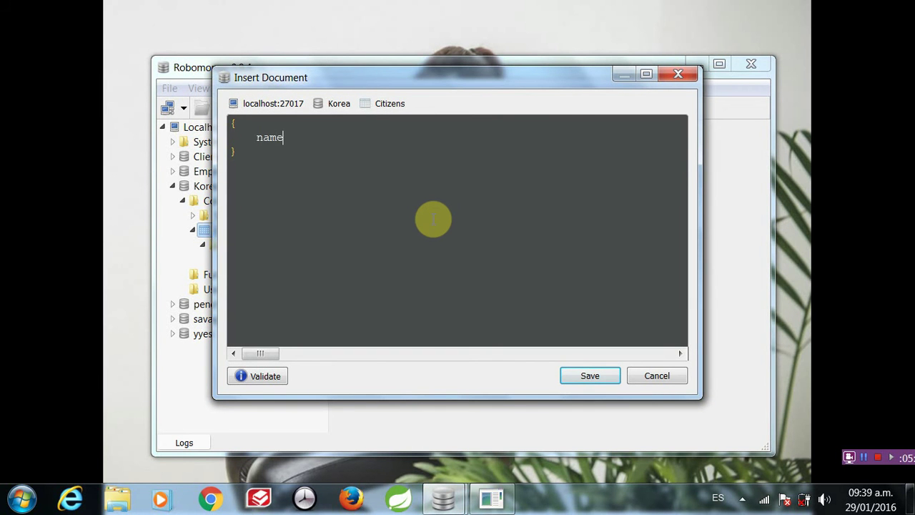
pyautogui.write(': "N"')
pyautogui.press('Left')
pyautogui.write('Nam Gyu Ry",')
pyautogui.press('Return')
pyautogui.write('age: ')
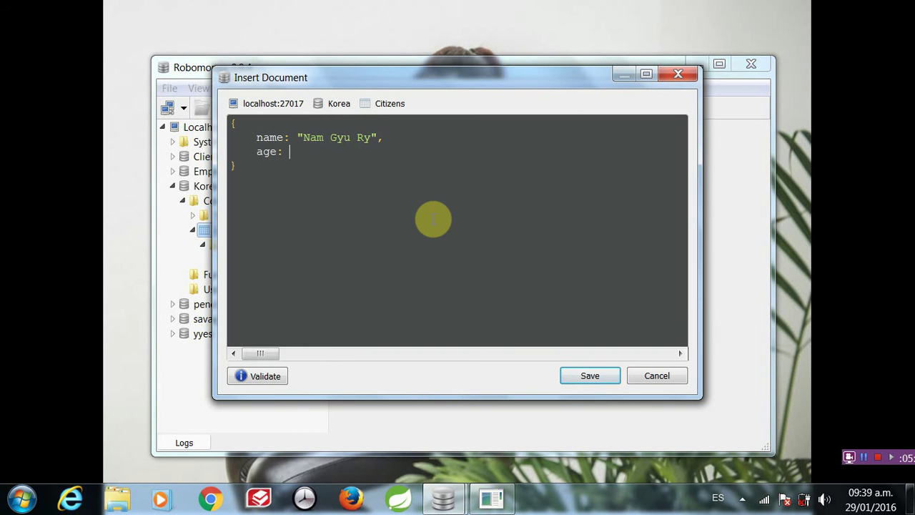
pyautogui.write('25,')
pyautogui.press('Return')
pyautogui.write('email:')
pyautogui.write(' ""')
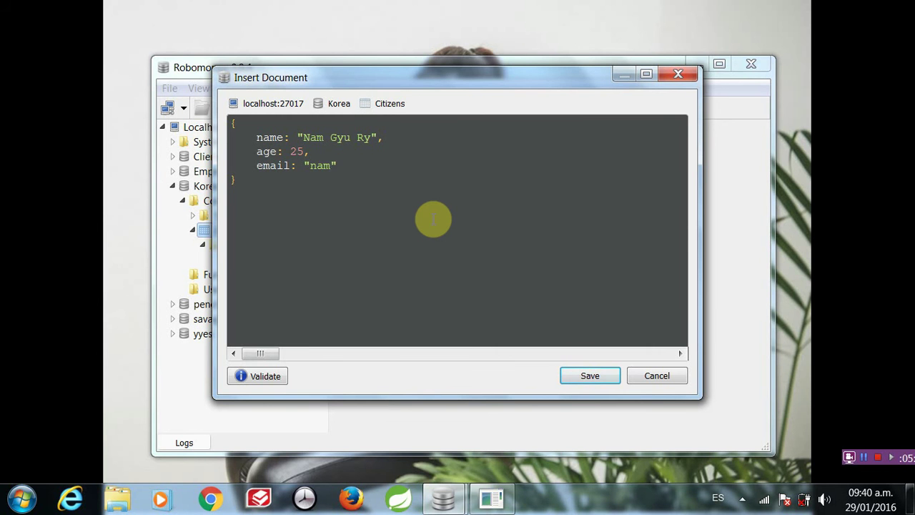
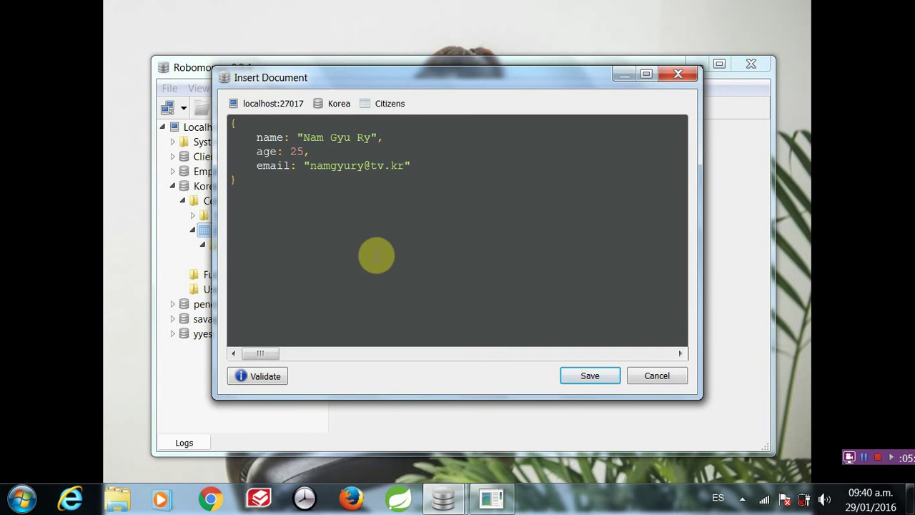
# - Validate the JSON and save the second document into Citizens
pyautogui.click(278, 377)
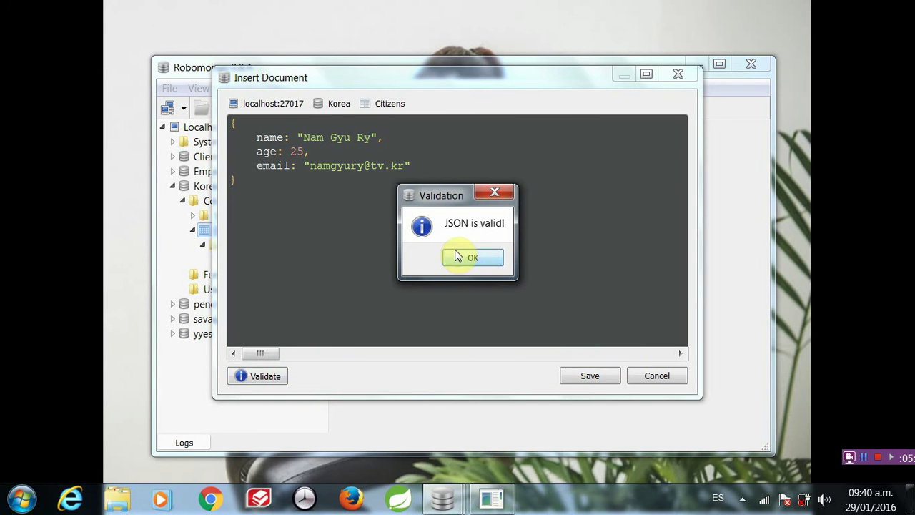
pyautogui.click(465, 257)
pyautogui.click(590, 376)
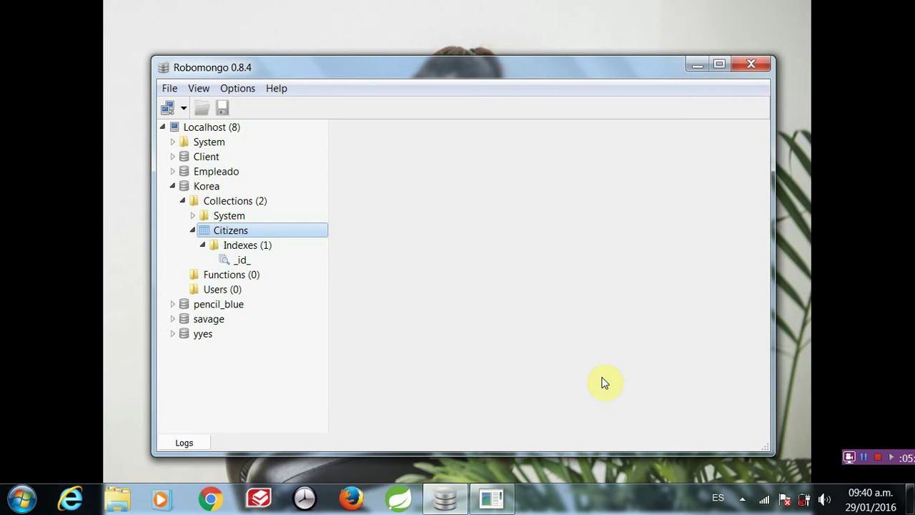
# - Start a third Citizens document with the citizen's name, age 31 and an email address
pyautogui.rightClick(291, 231)
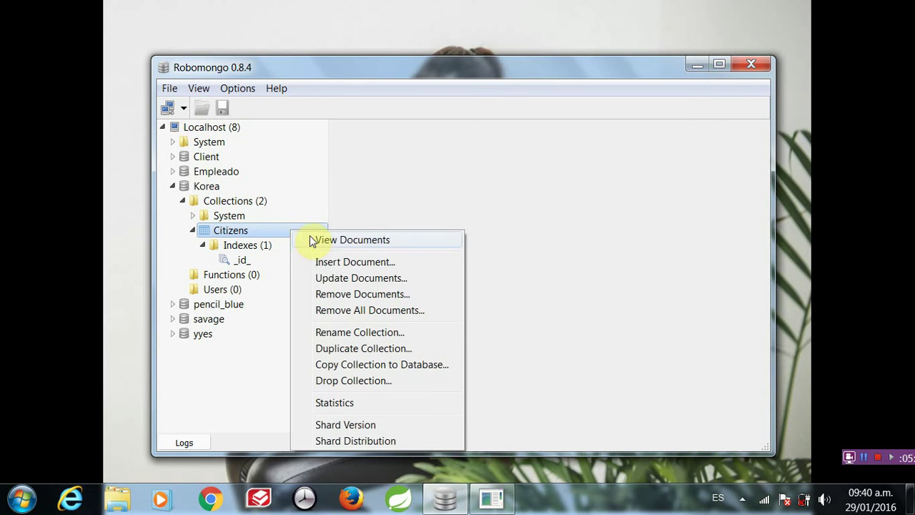
pyautogui.click(333, 262)
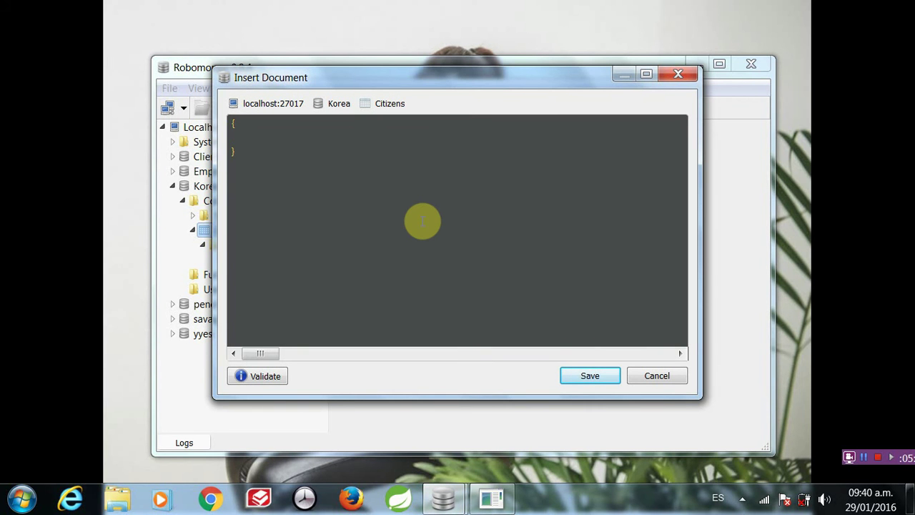
pyautogui.write('n')
pyautogui.write('ame:')
pyautogui.write(' "Hé"')
pyautogui.press('Left')
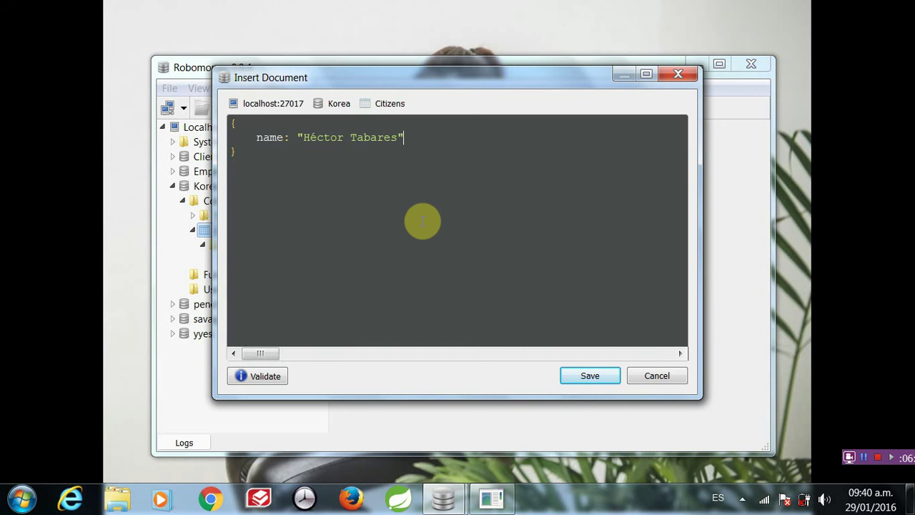
pyautogui.write(',')
pyautogui.press('Return')
pyautogui.write('age: 31,')
pyautogui.press('Return')
pyautogui.write('email: ""')
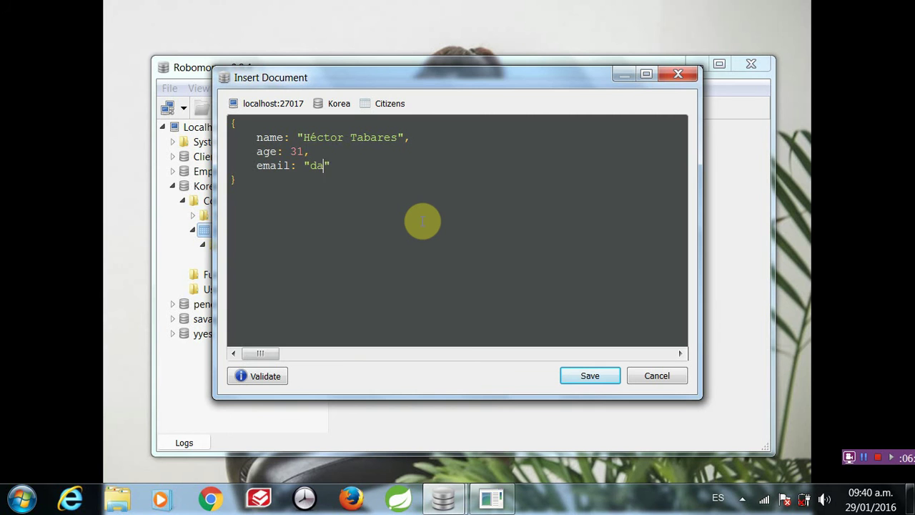
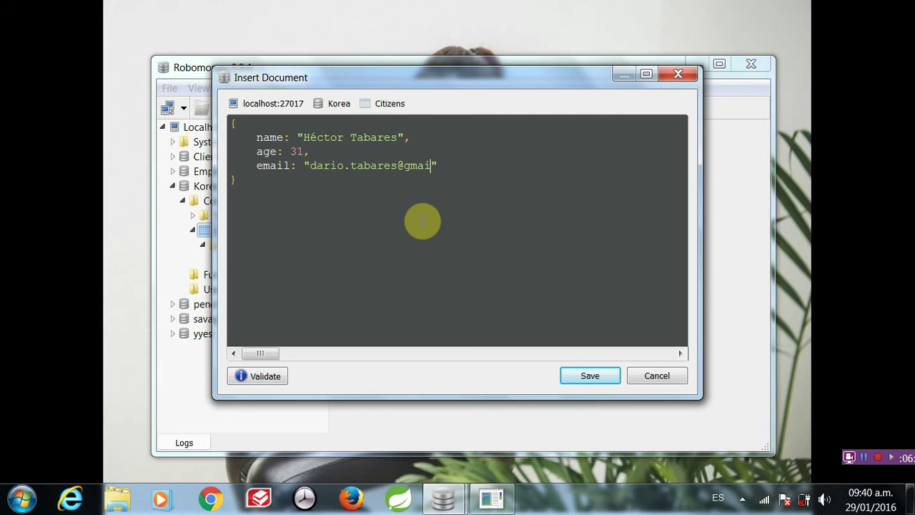
# - Add profesión "Ingeniero" and begin a portal_web field holding a blog address
pyautogui.press('Return')
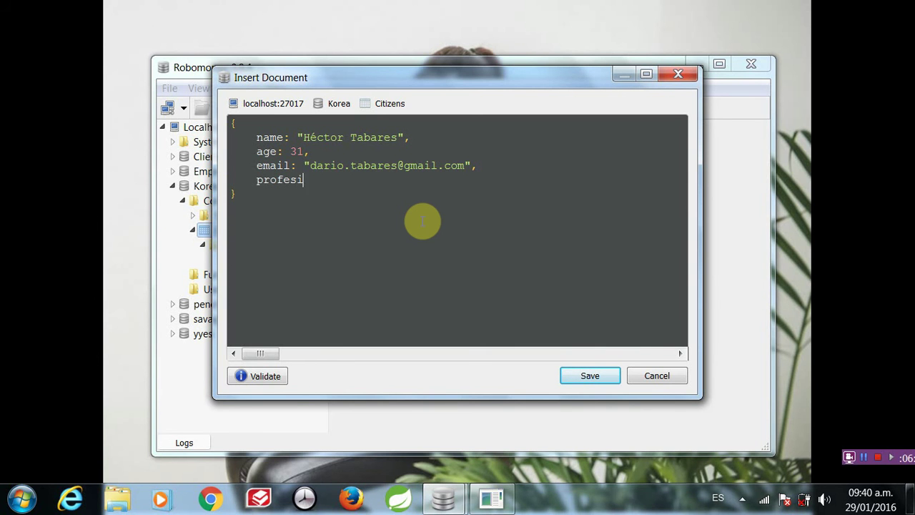
pyautogui.press('Left')
pyautogui.press('Return')
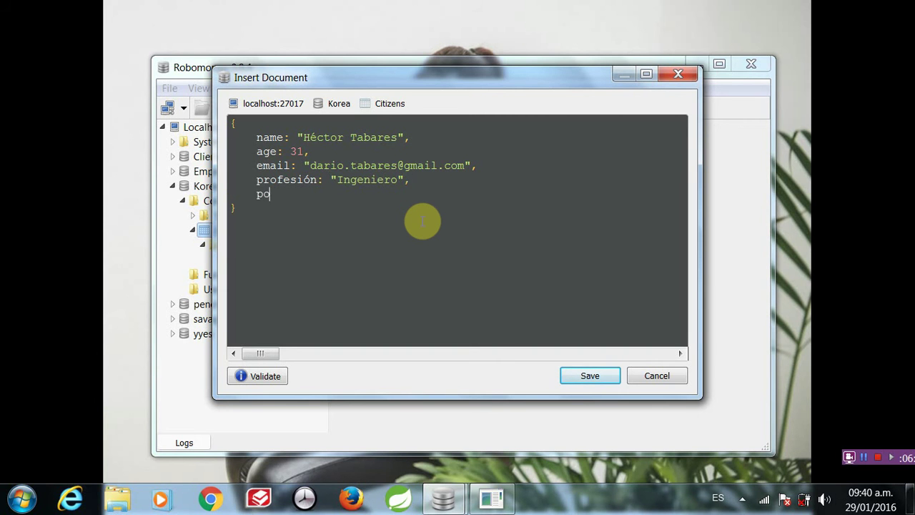
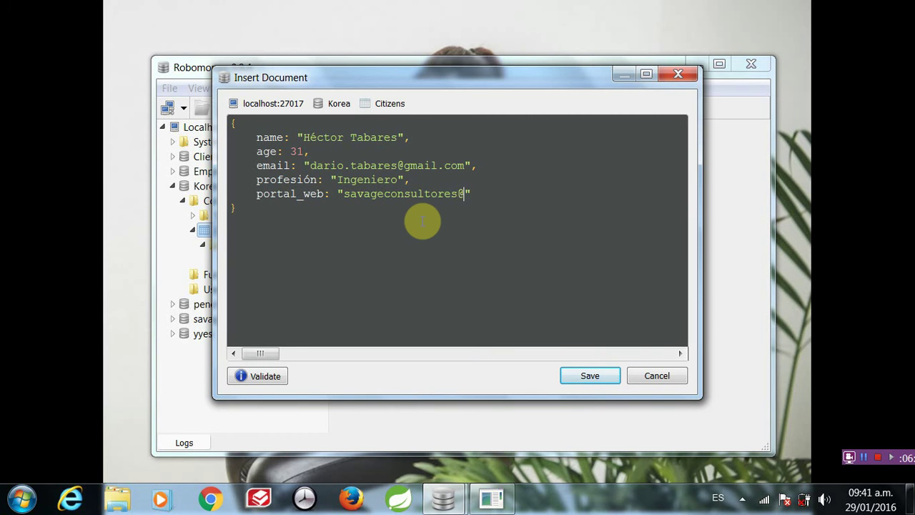